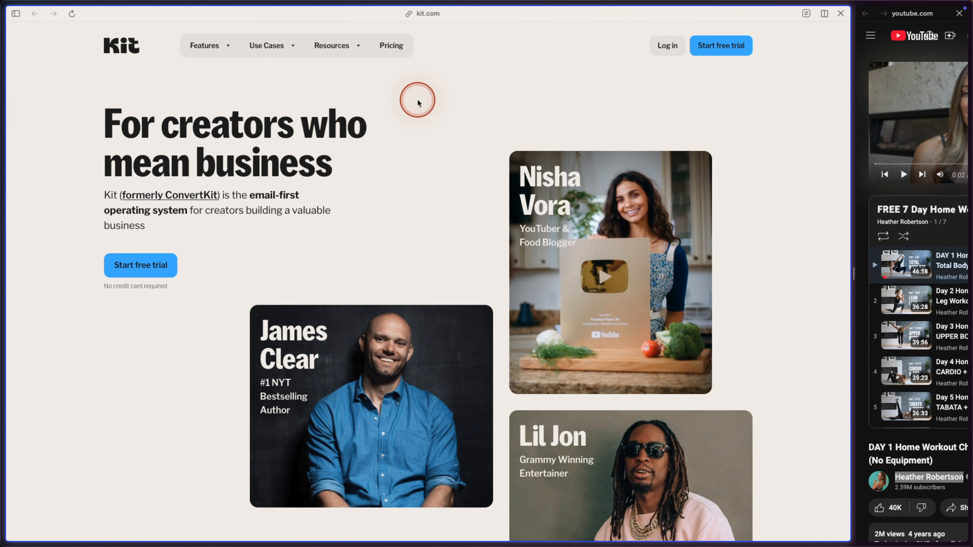
- Close the Kit website pane and view the free 7-day home workout challenge playlist on YouTube
left_click(840, 14)
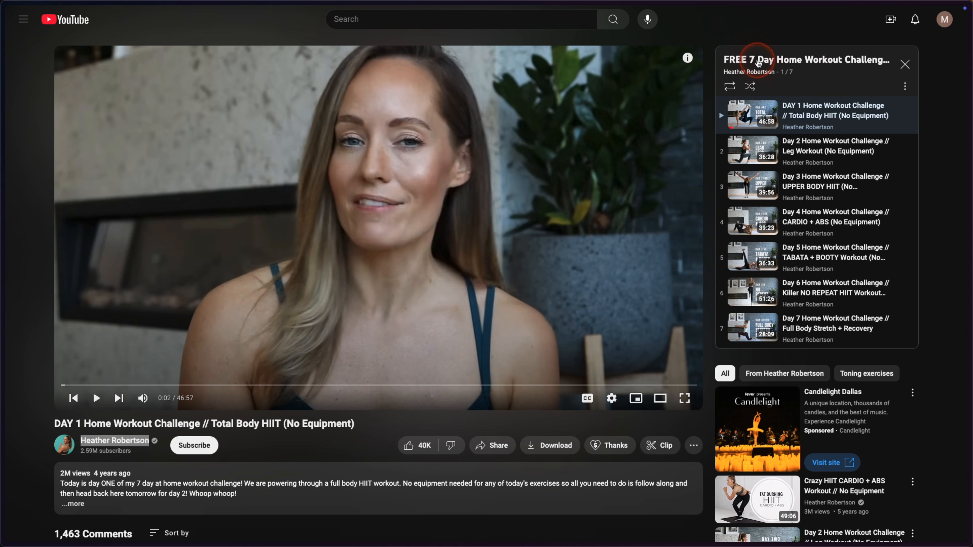
left_click(824, 60)
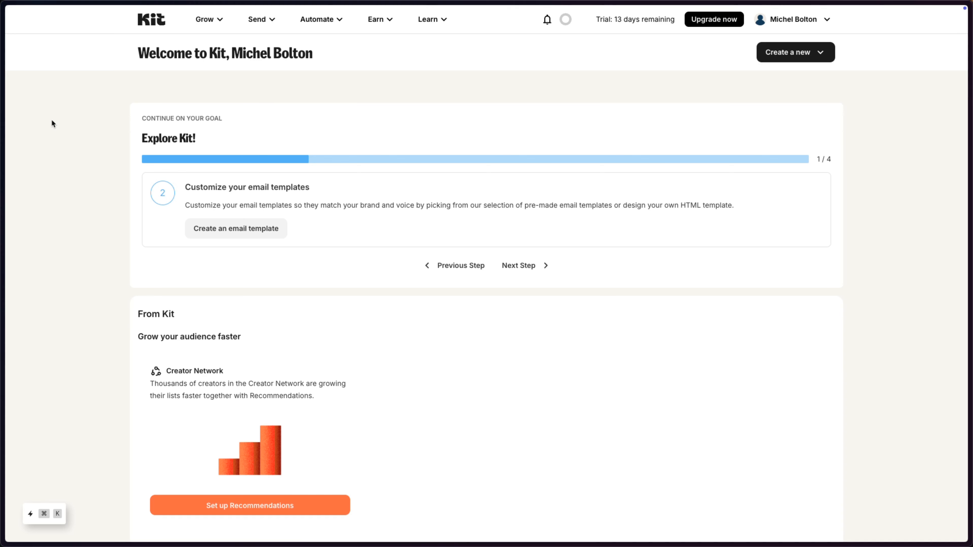
- Look over the Kit features for landing pages and forms, email sequences and visual automations
left_click(212, 21)
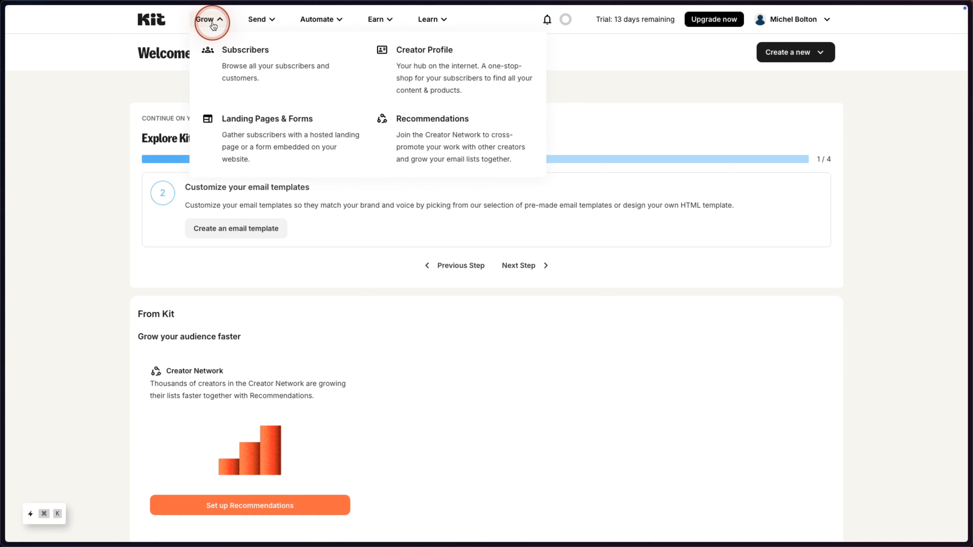
left_click(233, 119)
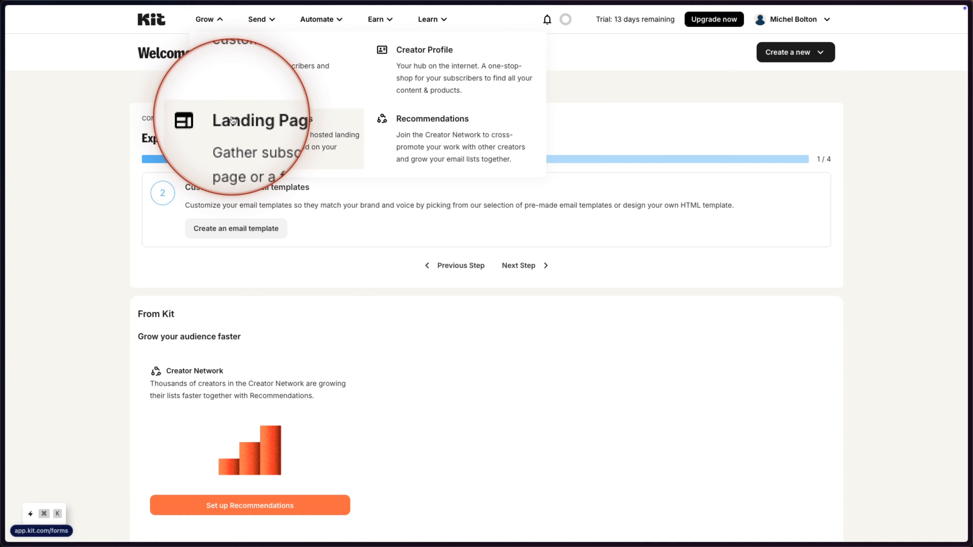
left_click(243, 121)
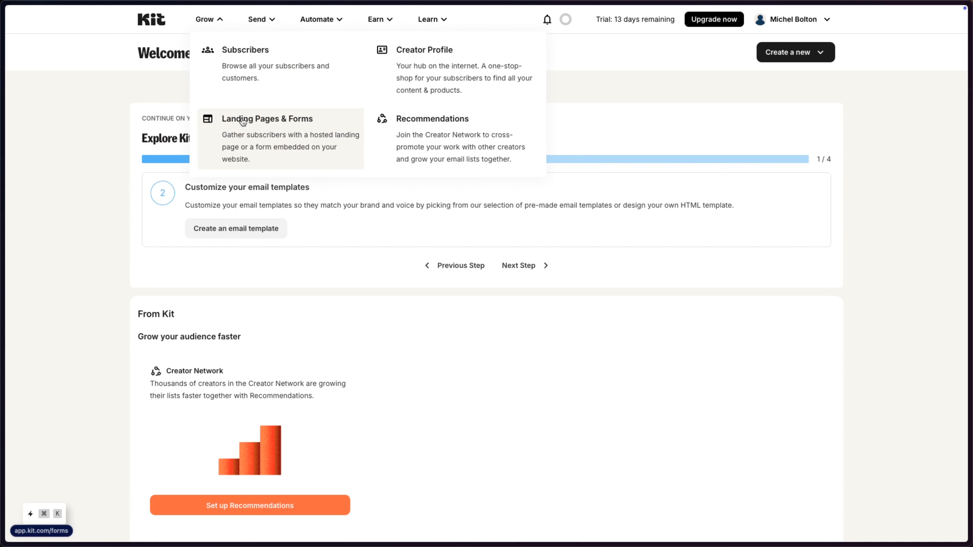
left_click(271, 24)
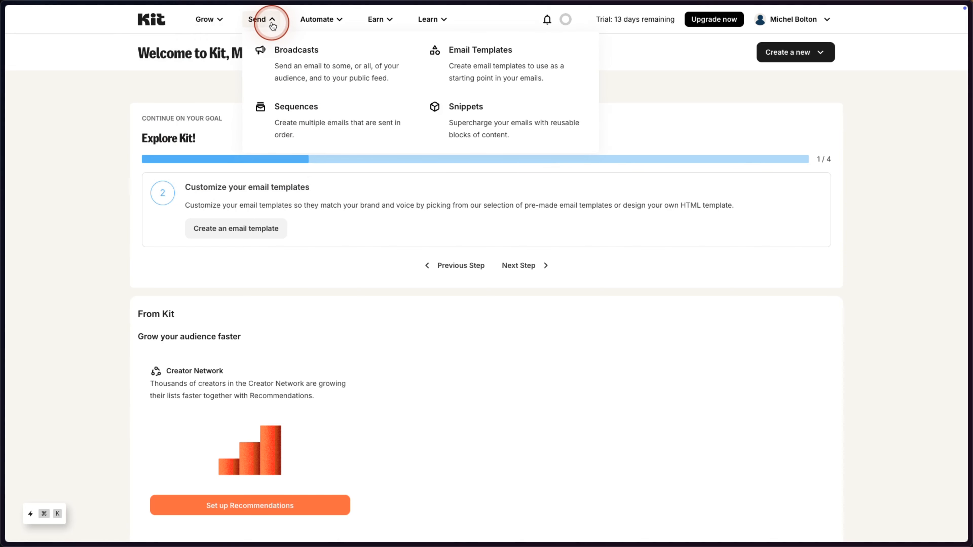
left_click(295, 113)
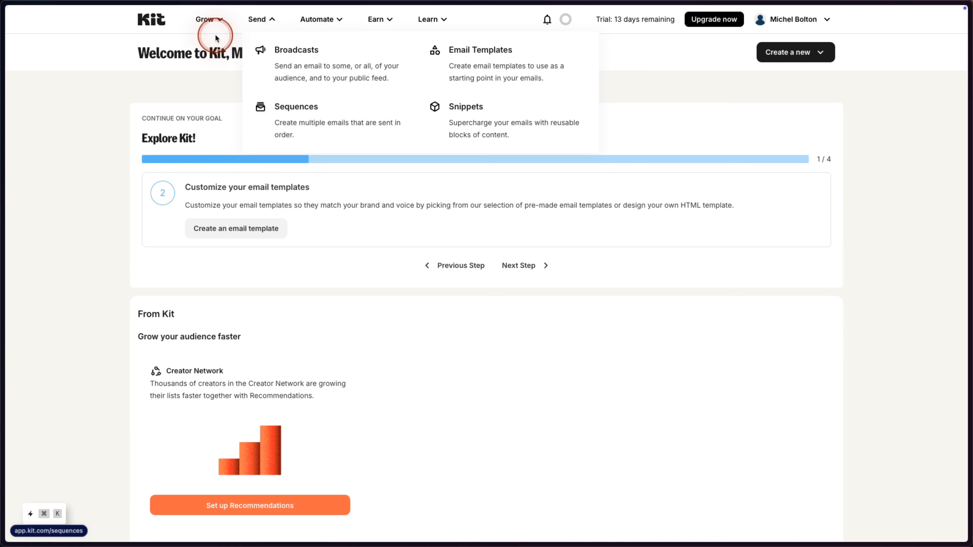
left_click(322, 19)
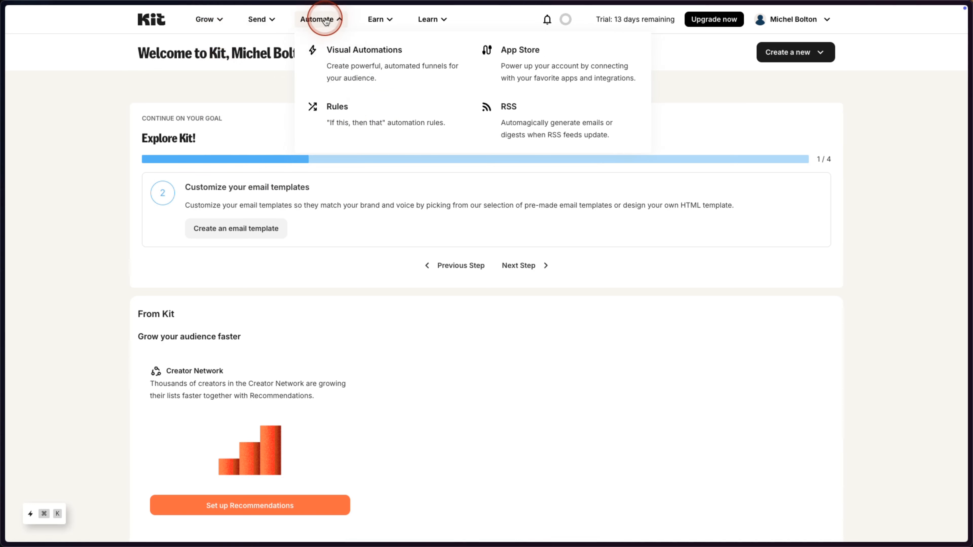
left_click(363, 58)
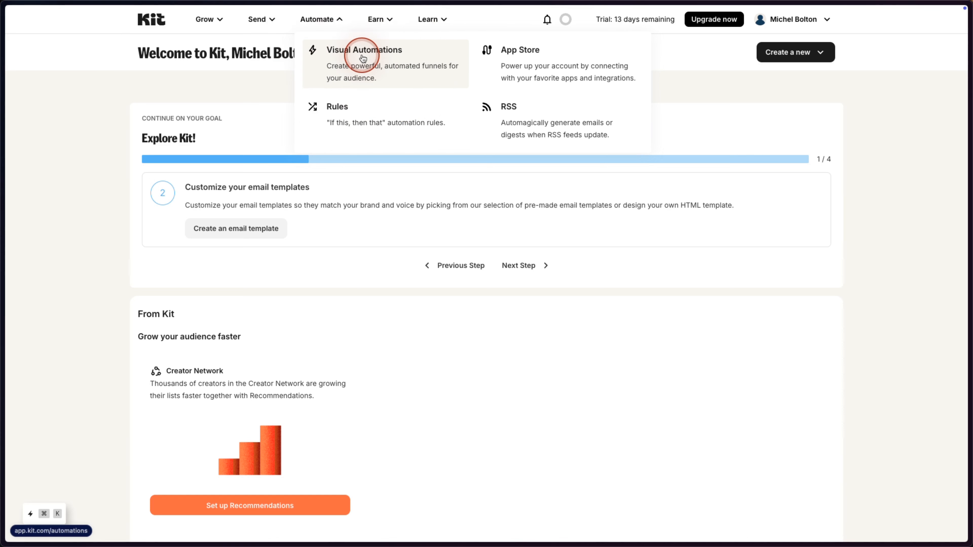
- Create a new landing page from the Abbey template
left_click(208, 23)
left_click(281, 135)
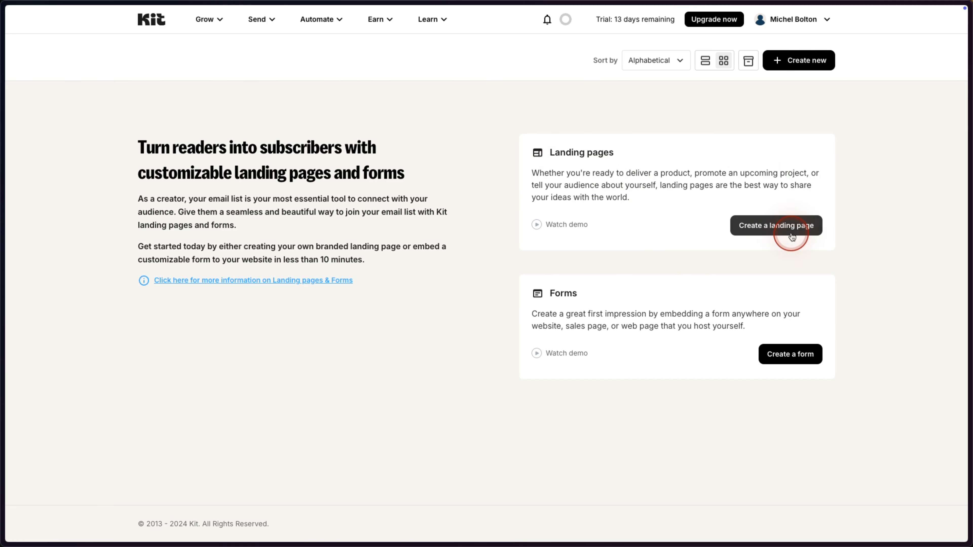
left_click(784, 232)
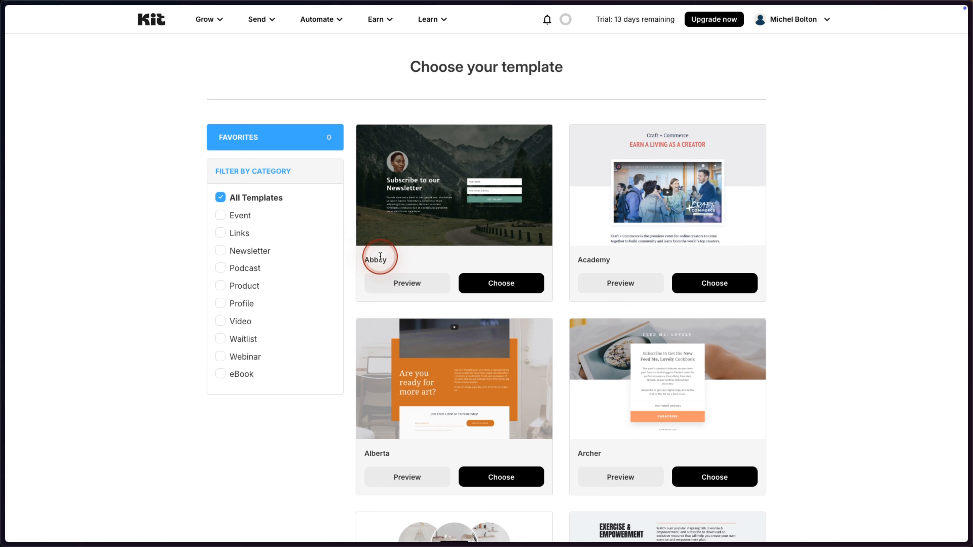
left_click(516, 286)
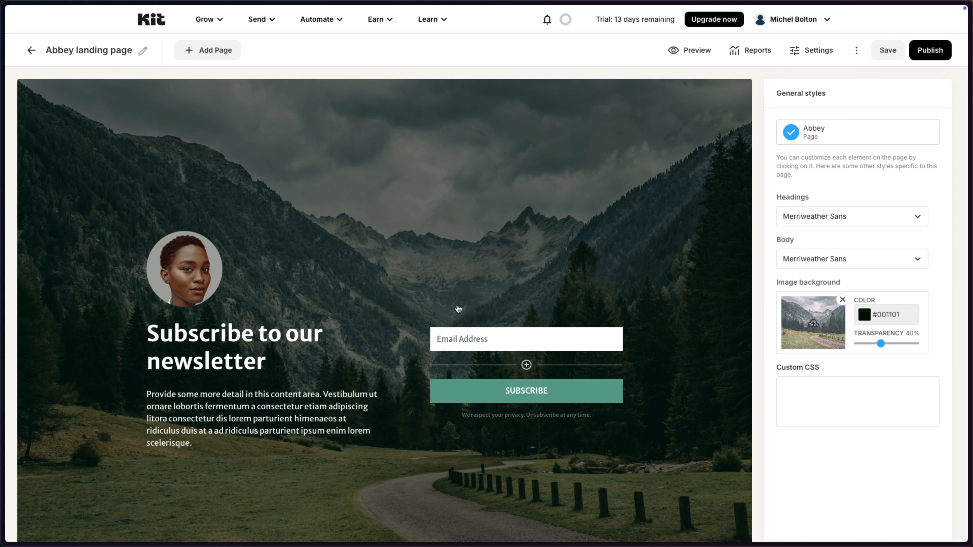
- Rename the landing page as "My first landing page"
left_click(142, 50)
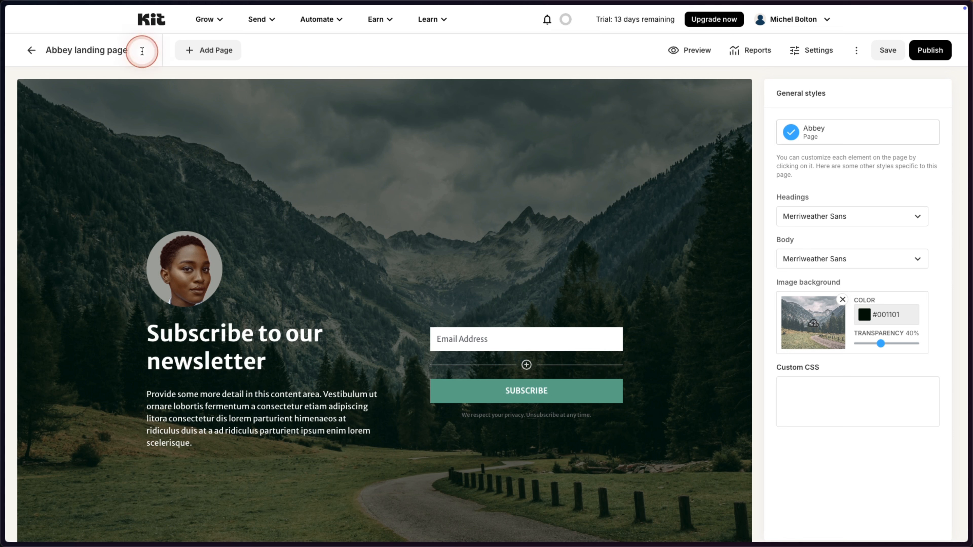
double_click(58, 50)
type("My first")
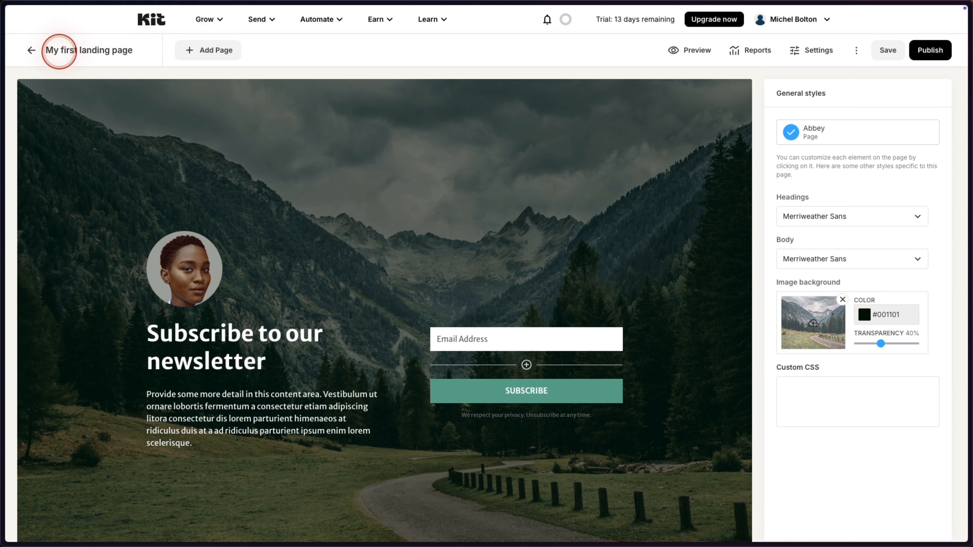
key("Return")
- Save and publish the landing page, and copy its share URL
left_click(889, 53)
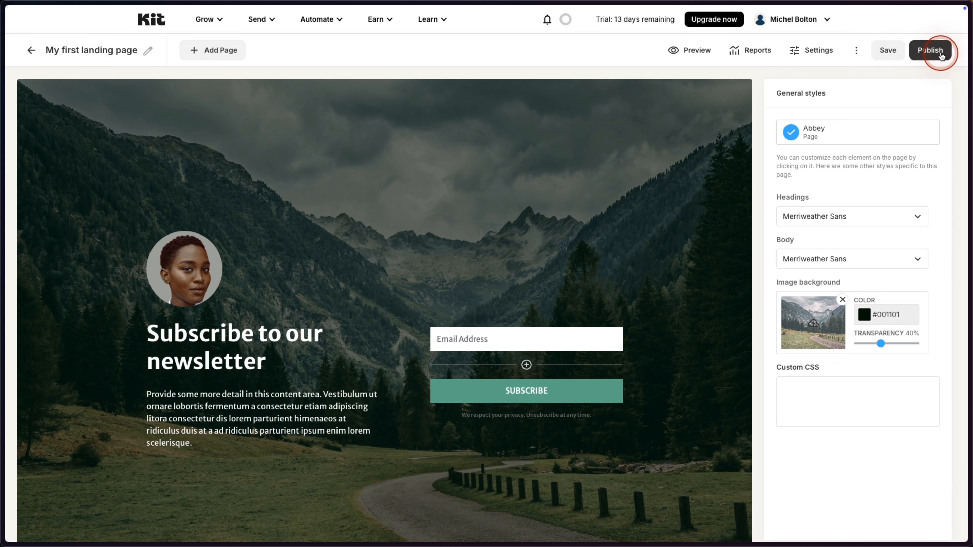
left_click(930, 51)
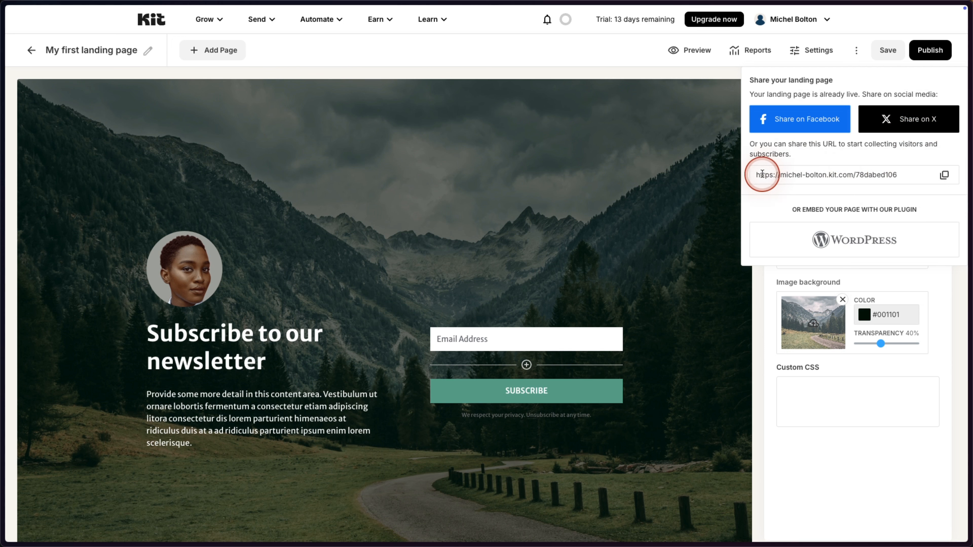
left_click(945, 174)
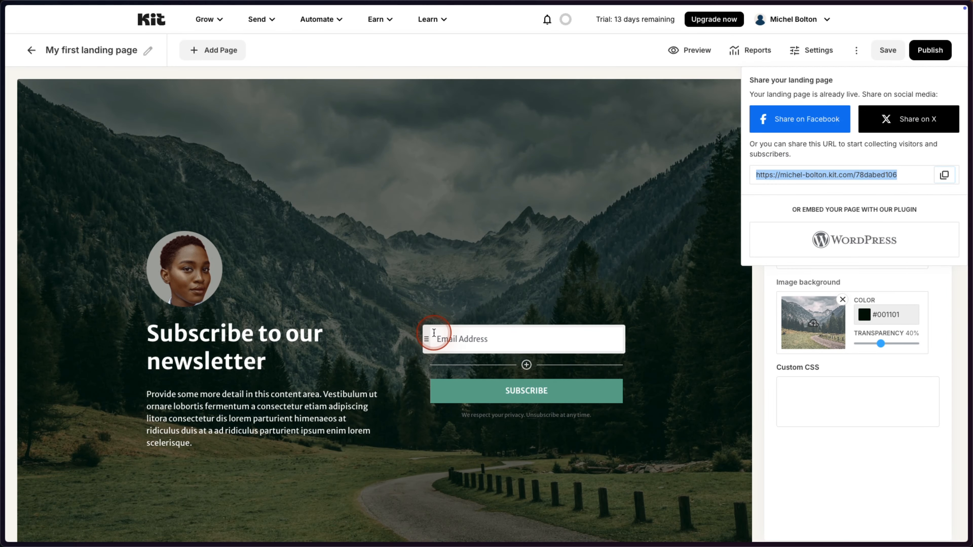
- Create a new email sequence from the Monterey template
left_click(263, 19)
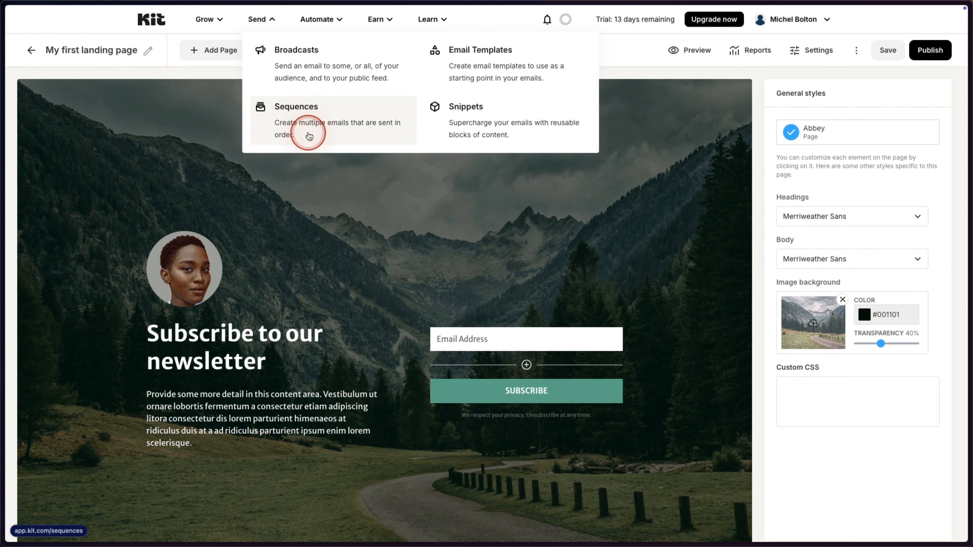
left_click(309, 136)
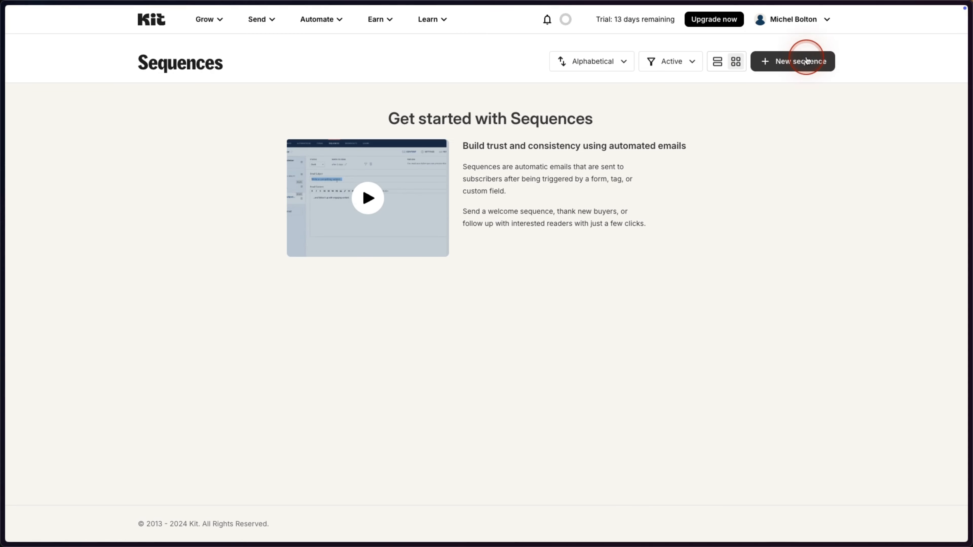
left_click(778, 62)
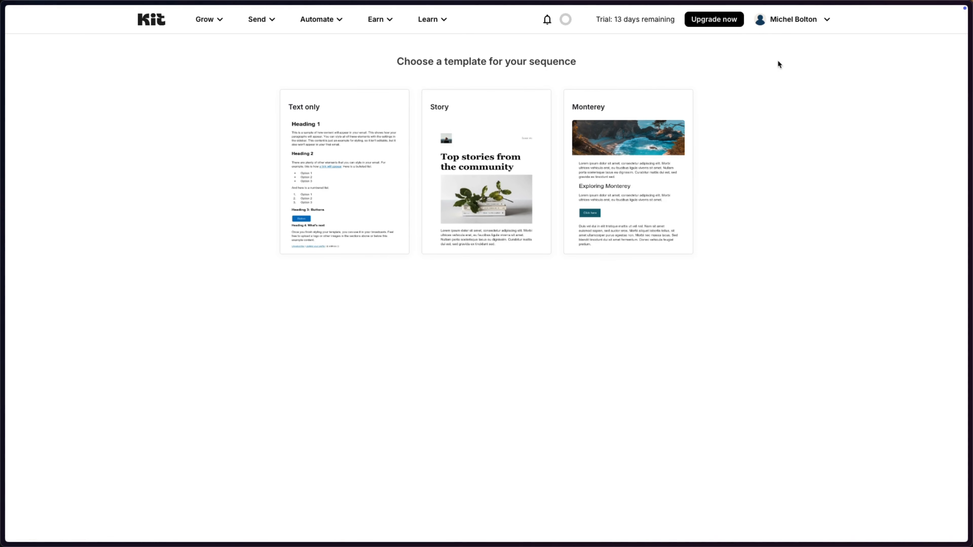
left_click(611, 166)
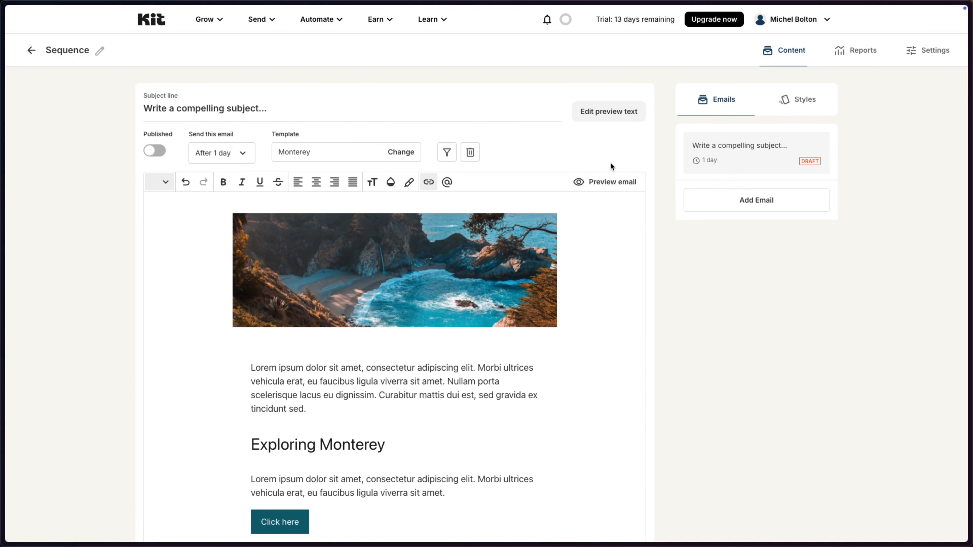
left_click(264, 268)
scroll(264, 269, "down", 3)
scroll(264, 269, "down", 2)
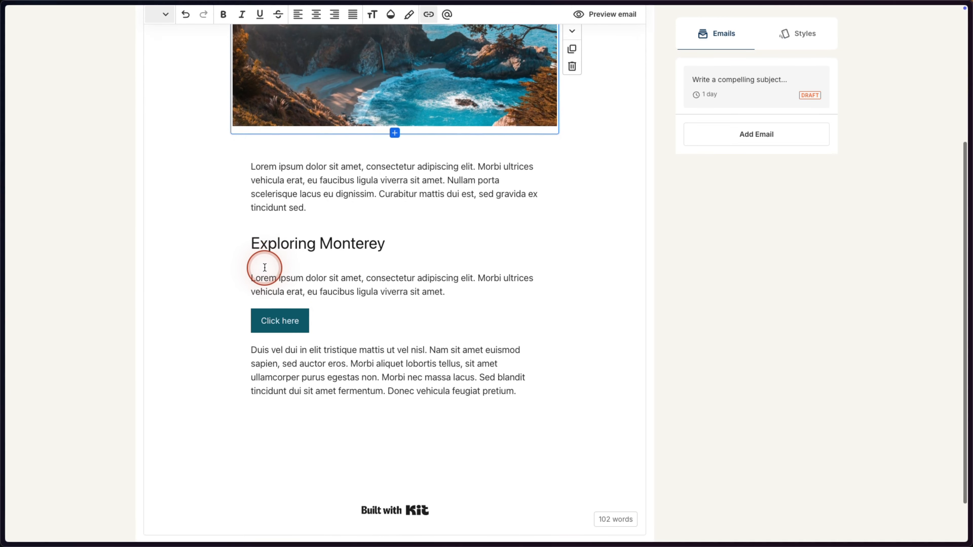
left_click(264, 267)
scroll(265, 268, "up", 5)
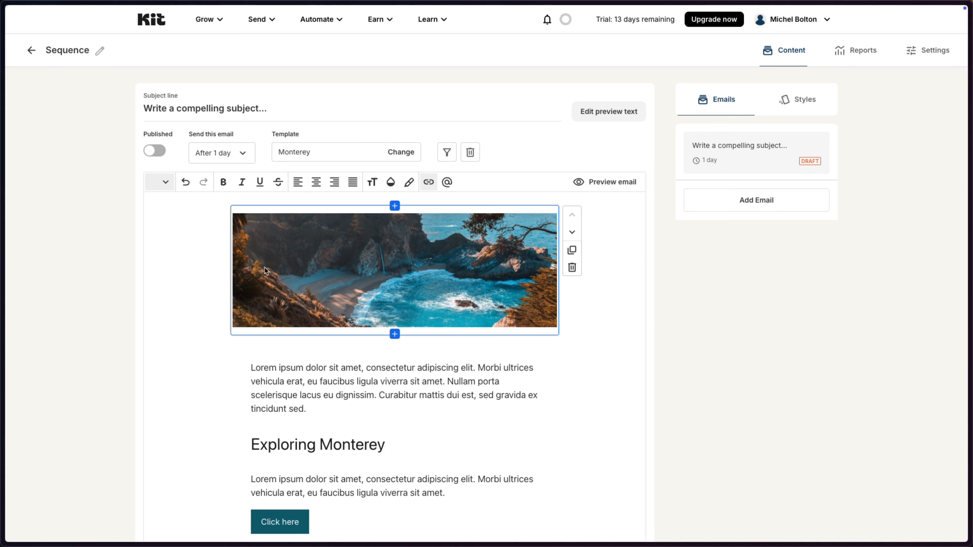
- Rename the sequence as "7 Day Workout Challenge"
left_click(99, 50)
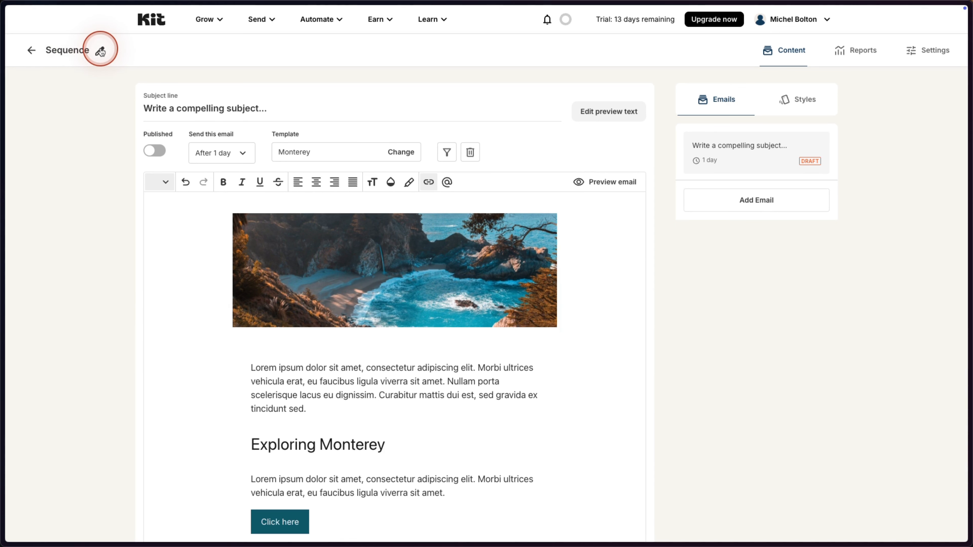
double_click(60, 49)
type("7 Day Workout Challenge")
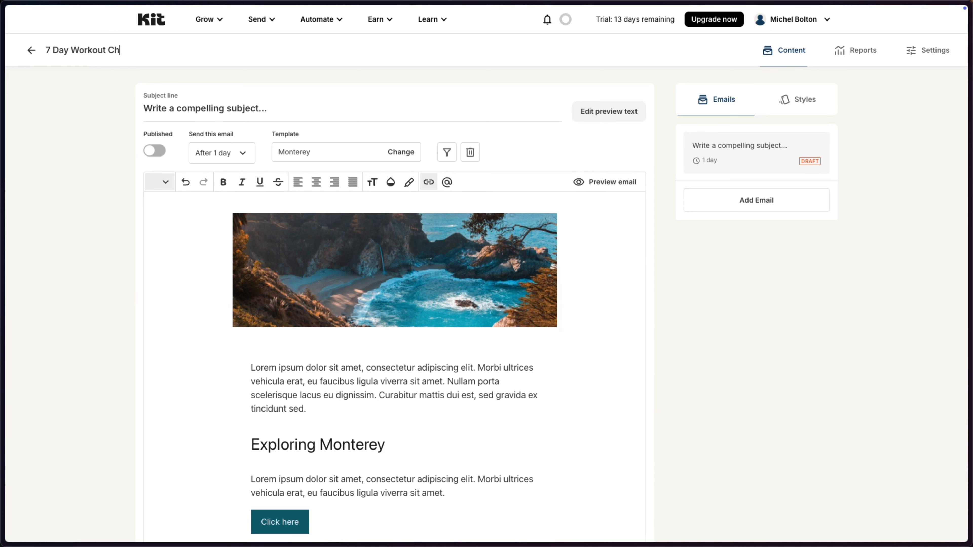
key("Return")
- Replace the placeholder subject line of the first email with a red heart emoji
left_click(155, 115)
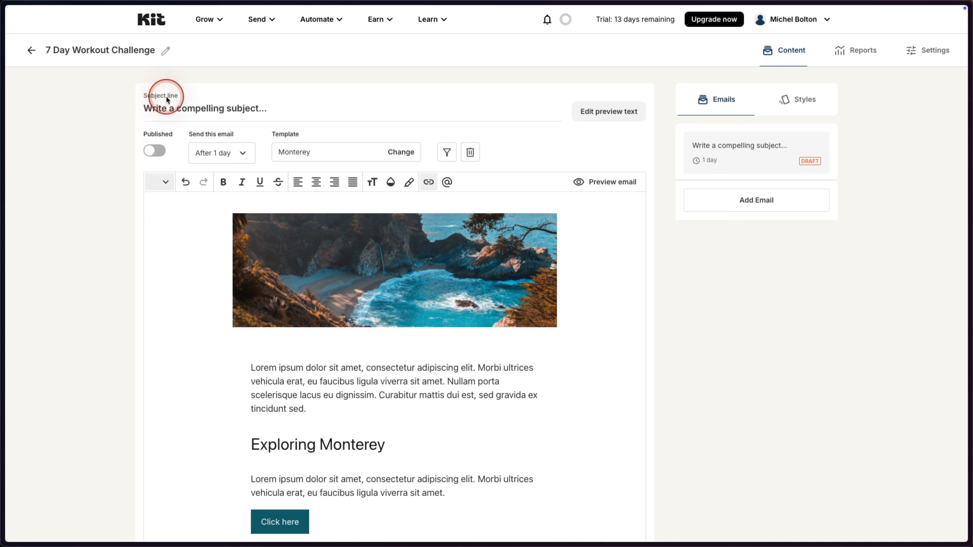
left_click(209, 109)
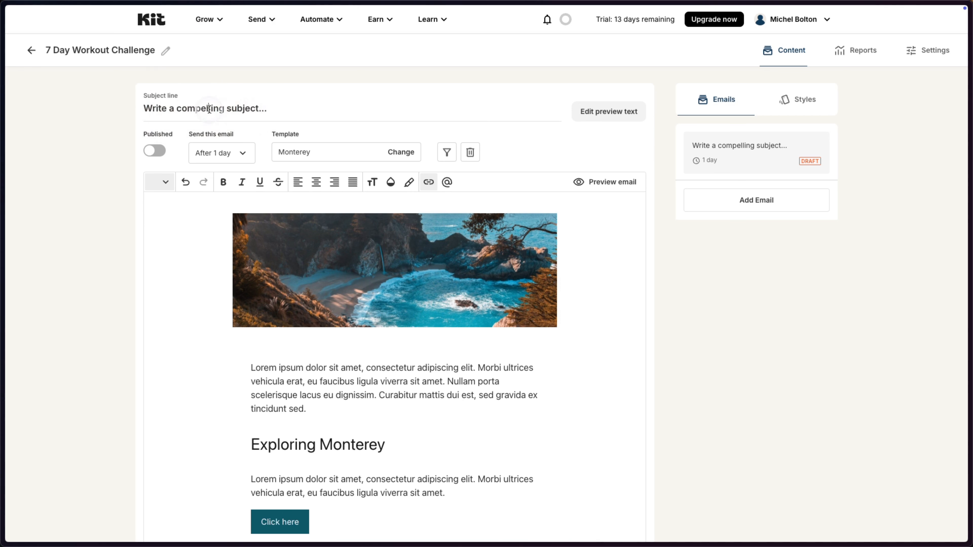
left_click_drag(145, 112, 273, 110)
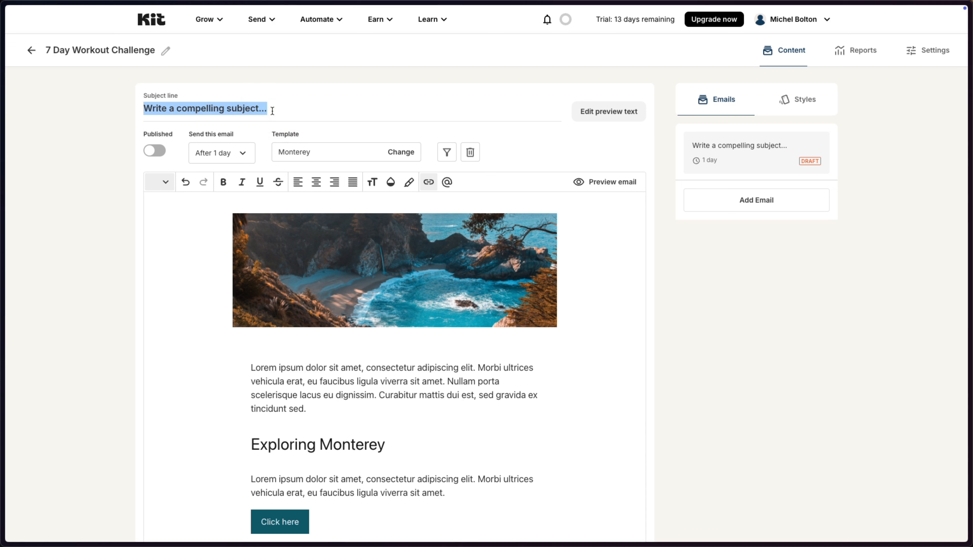
key("BackSpace")
key("ctrl+super+space")
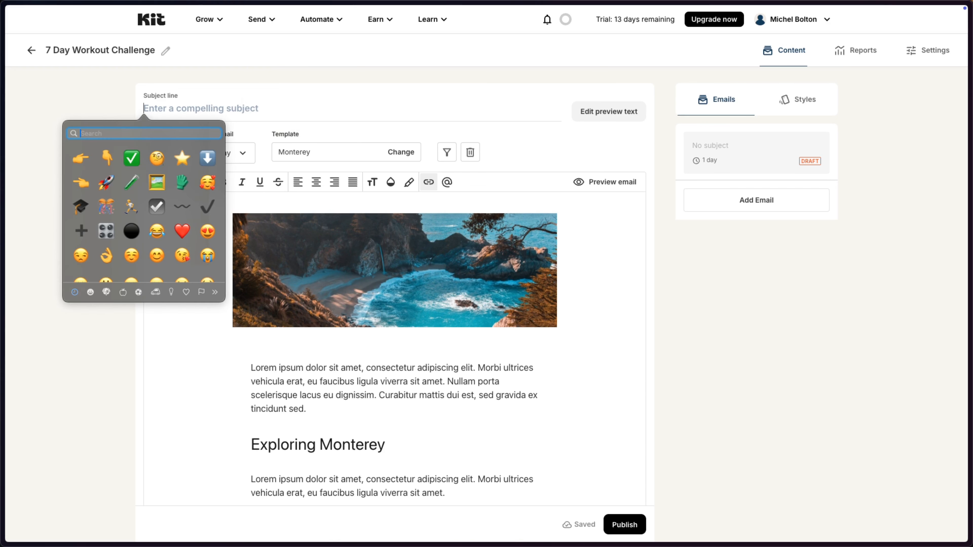
left_click(179, 233)
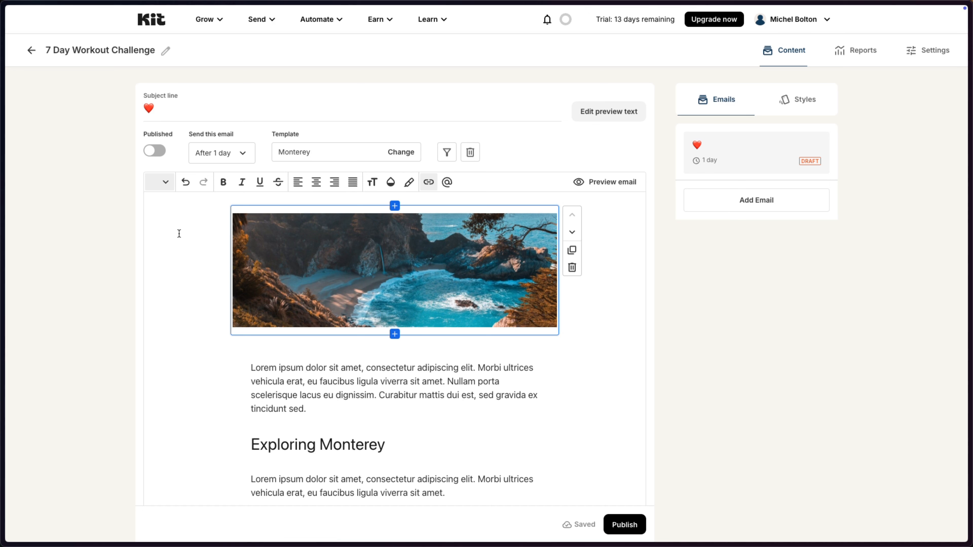
left_click(149, 105)
left_click(215, 106)
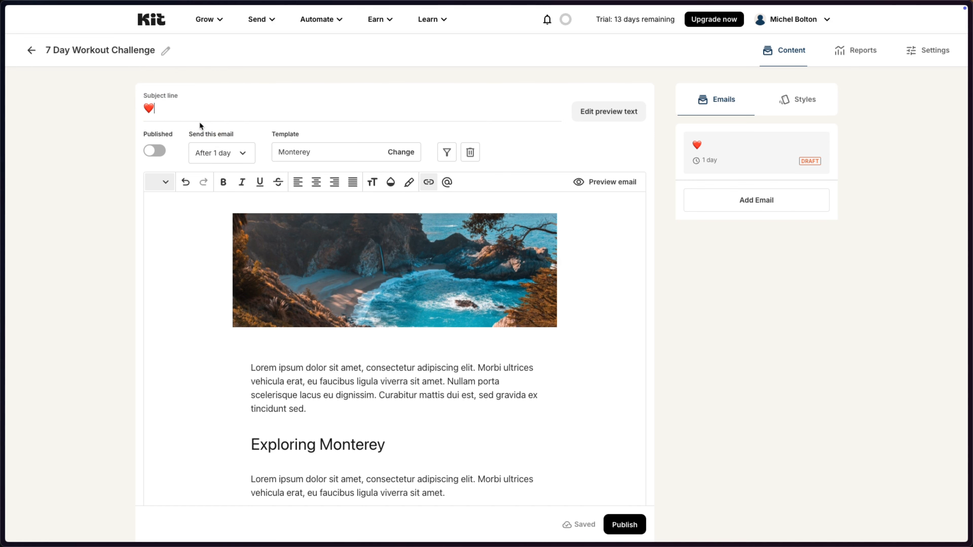
- Set the first email's send delay to 0 days
scroll(203, 233, "down", 8)
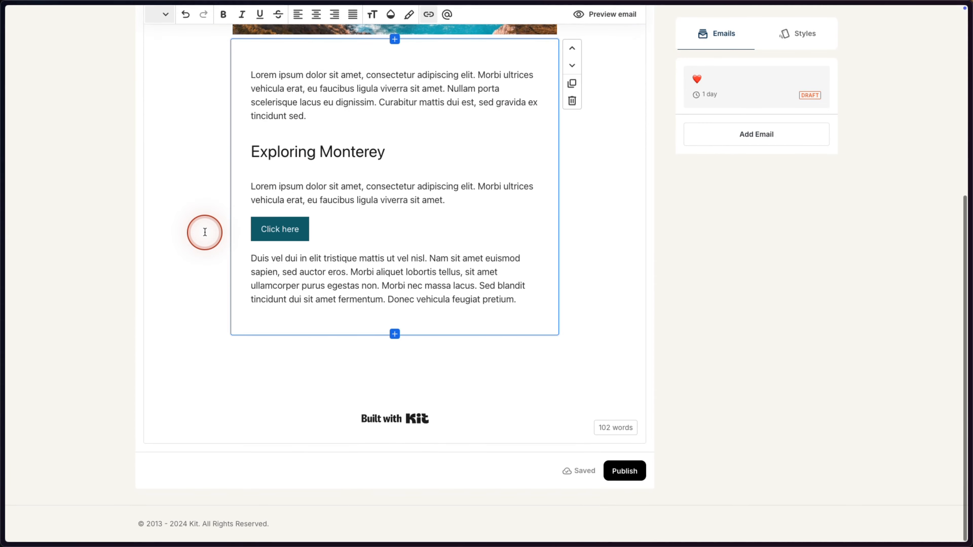
scroll(205, 232, "up", 8)
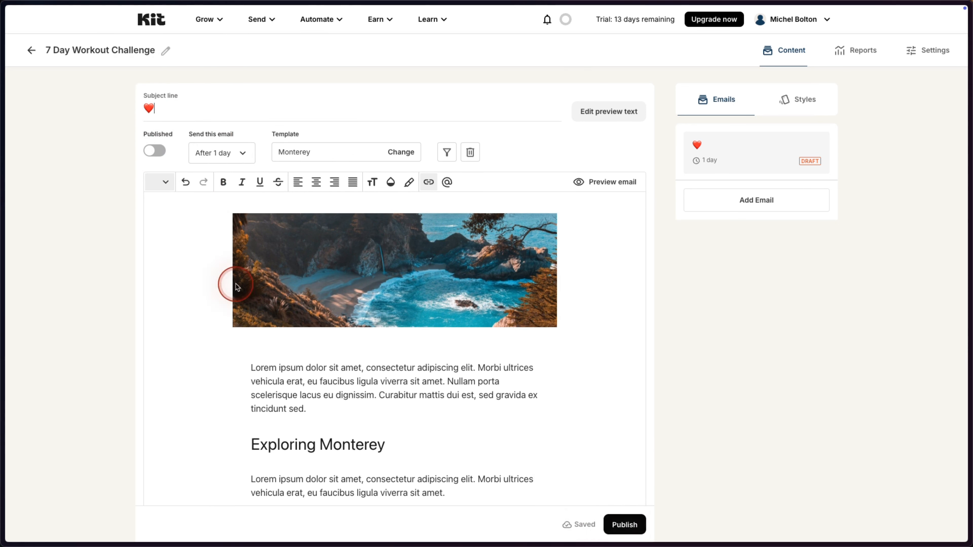
left_click(241, 155)
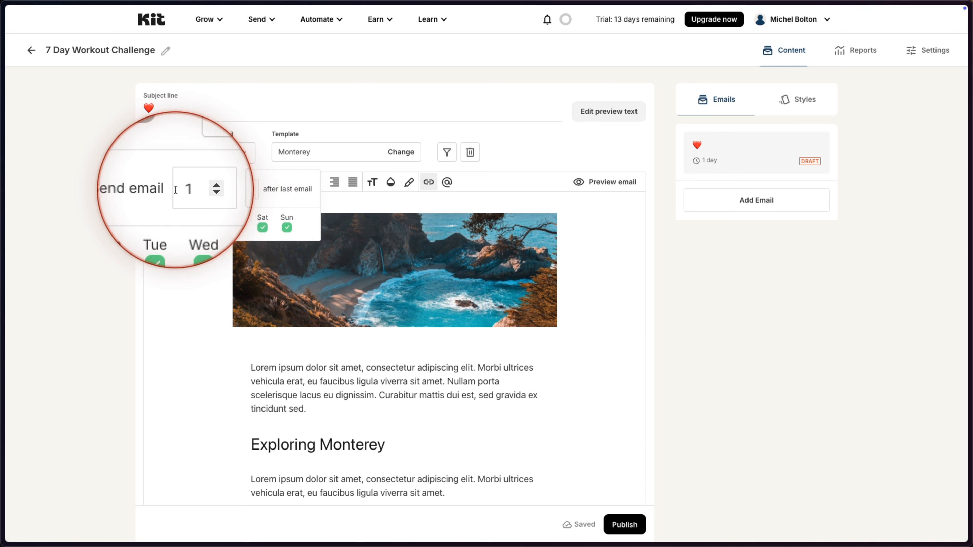
left_click(196, 192)
right_click(197, 194)
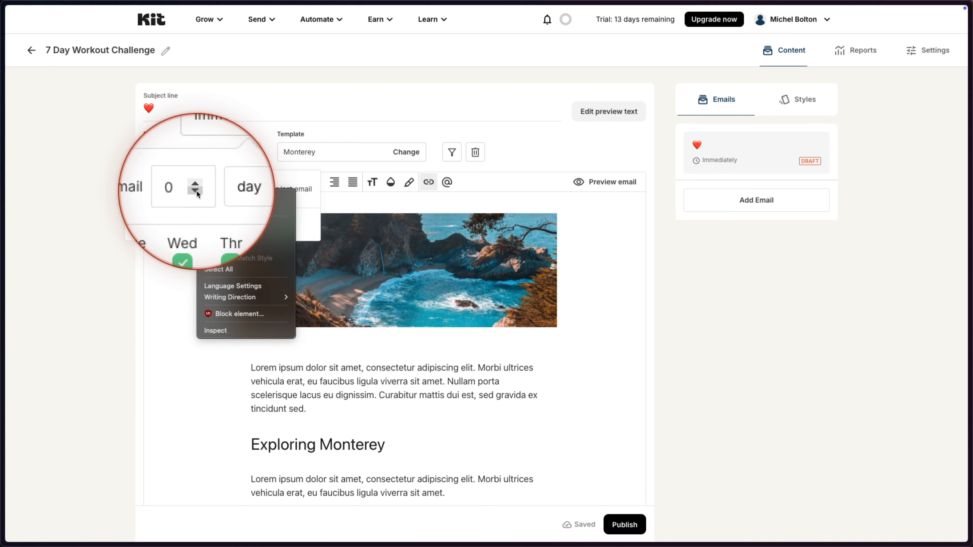
- Review the first email's send timing and the options for excluding subscribers from it
left_click(213, 152)
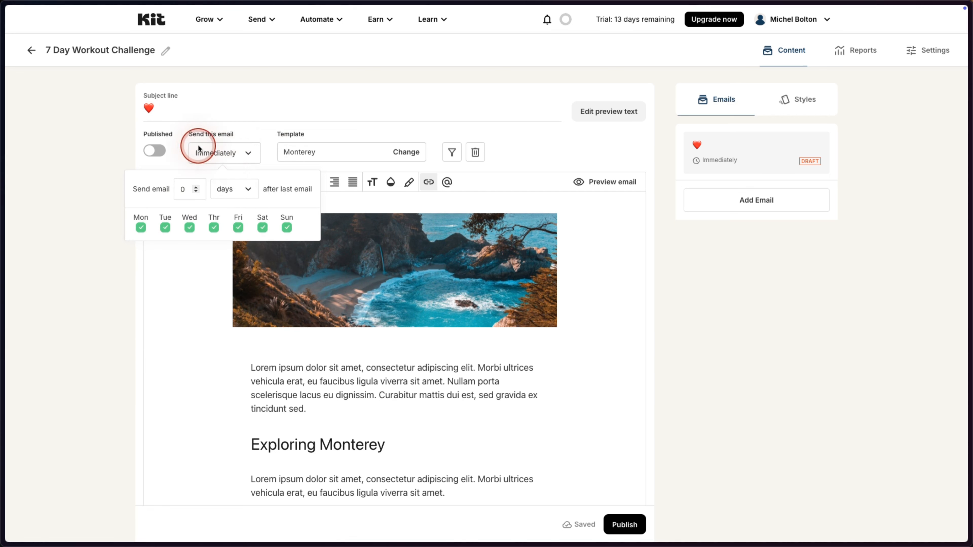
left_click(261, 136)
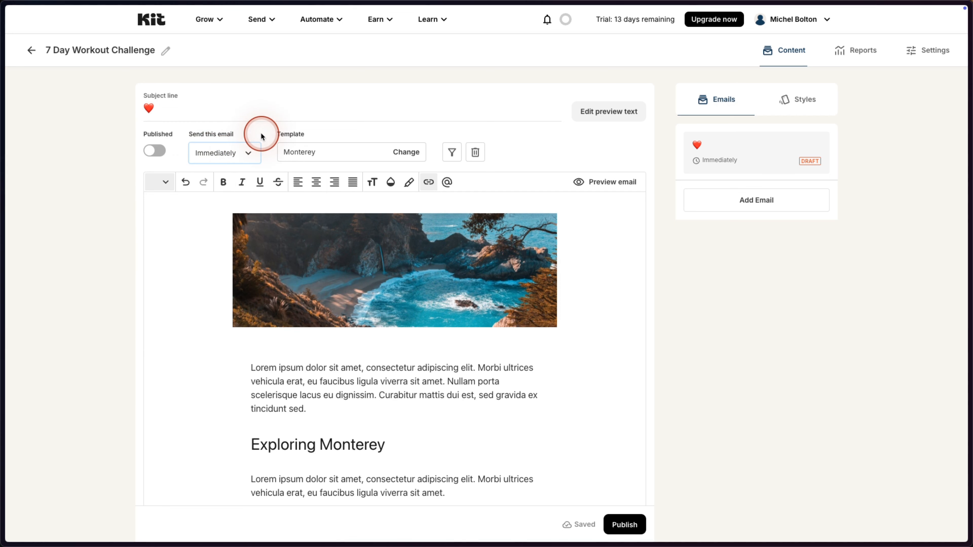
left_click(739, 149)
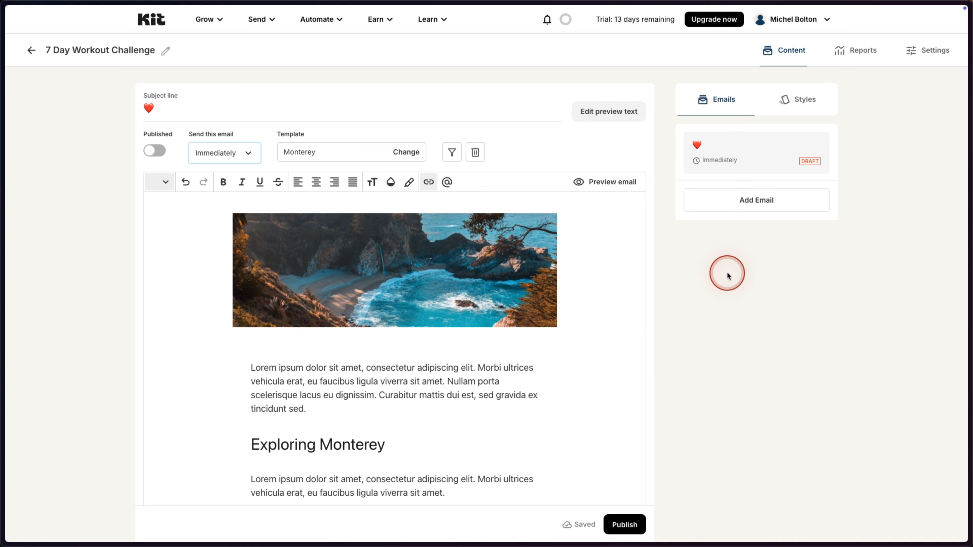
left_click(190, 213)
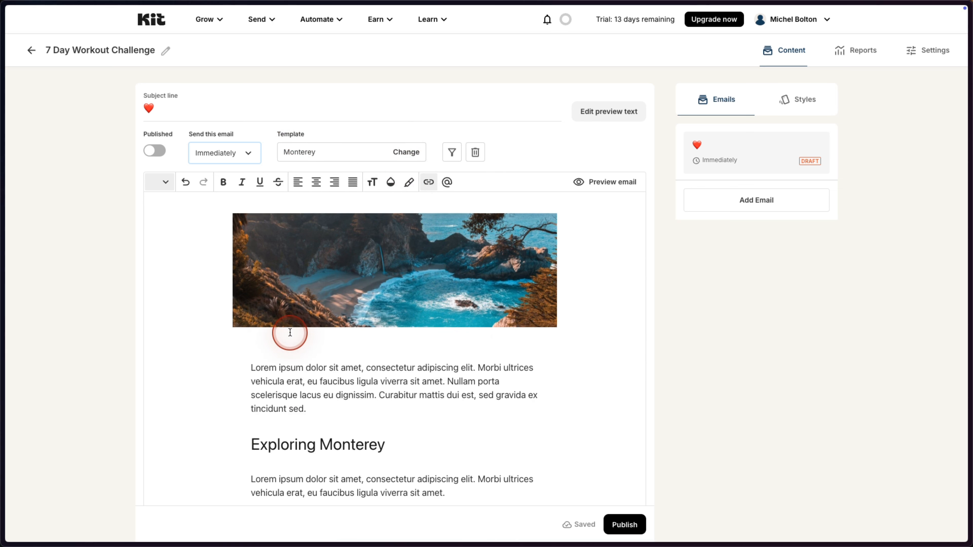
left_click(451, 154)
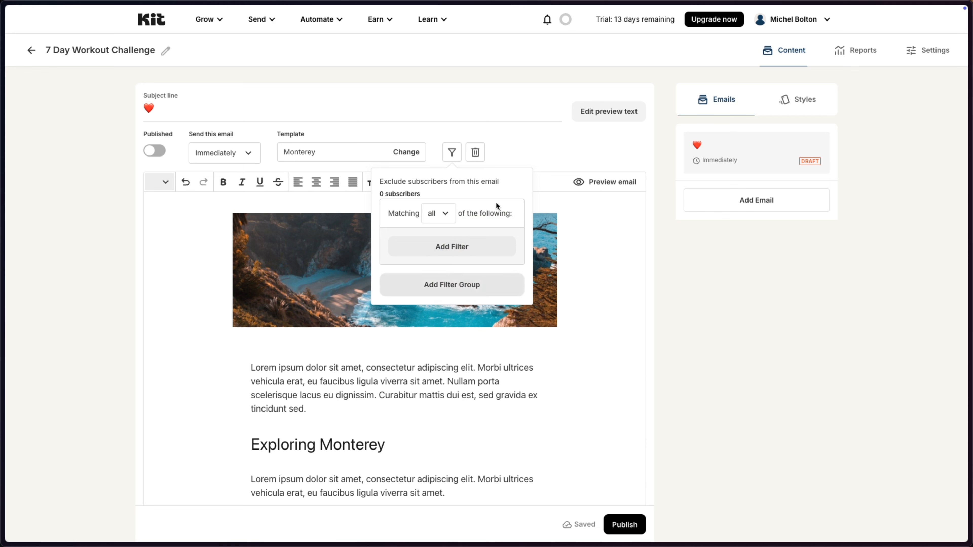
left_click(452, 154)
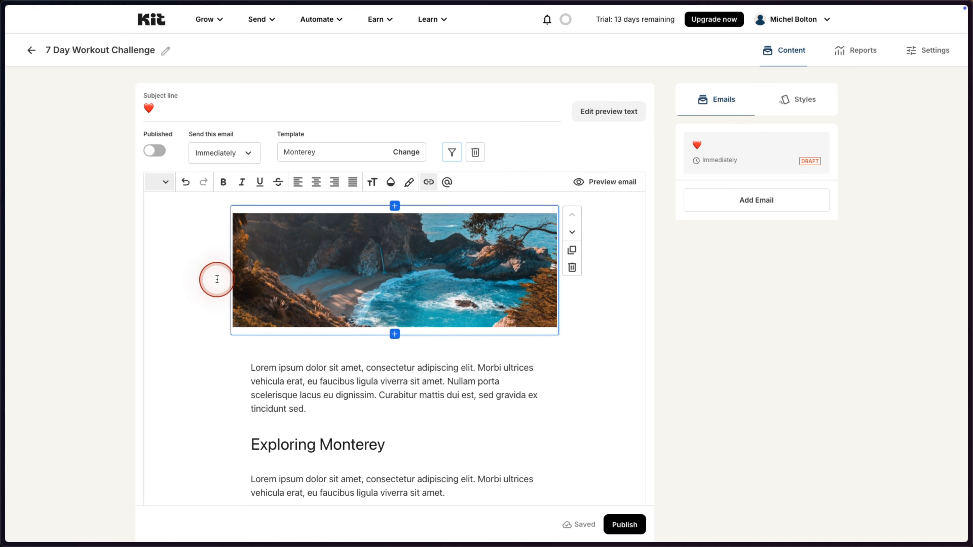
- Replace the coastal header image of the first email with the Heather Robertson fitness banner
left_click(377, 287)
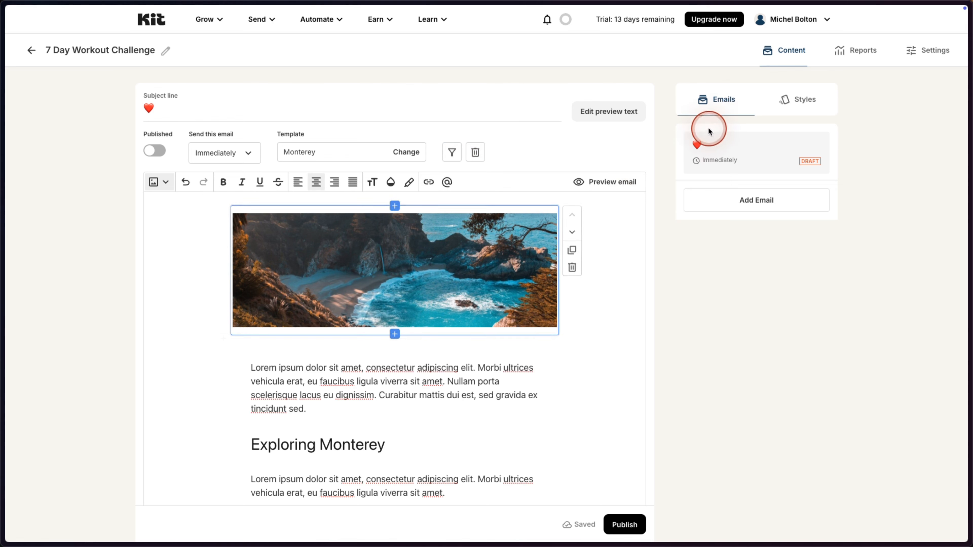
left_click(807, 106)
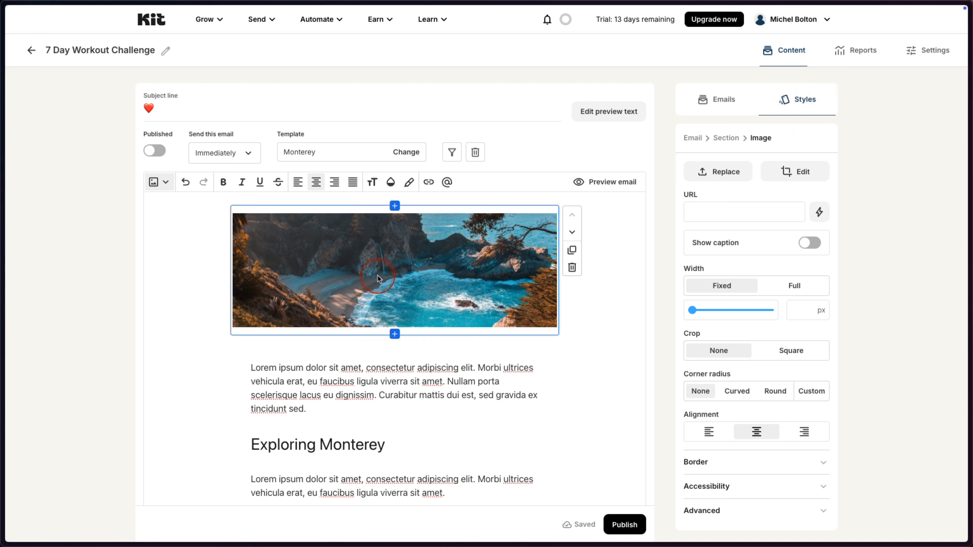
left_click(726, 173)
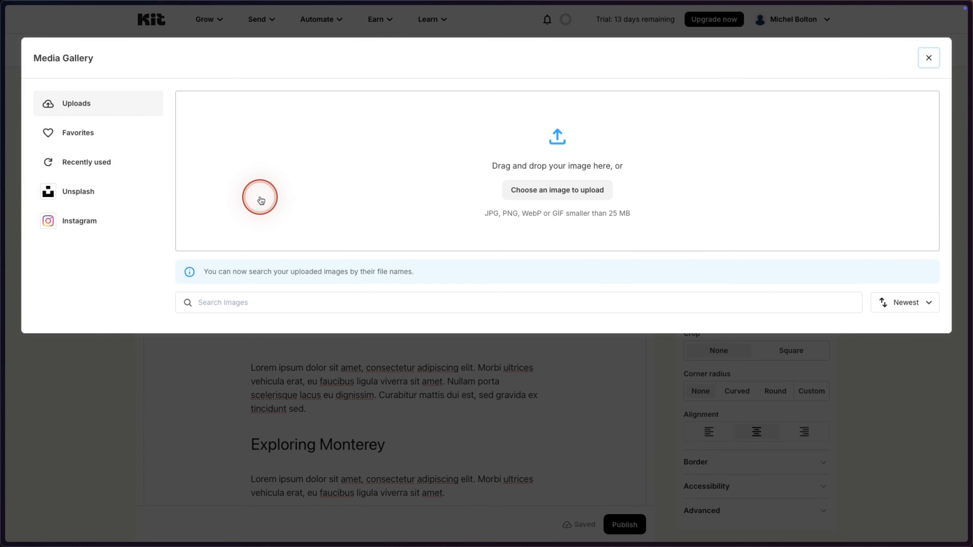
left_click(260, 198)
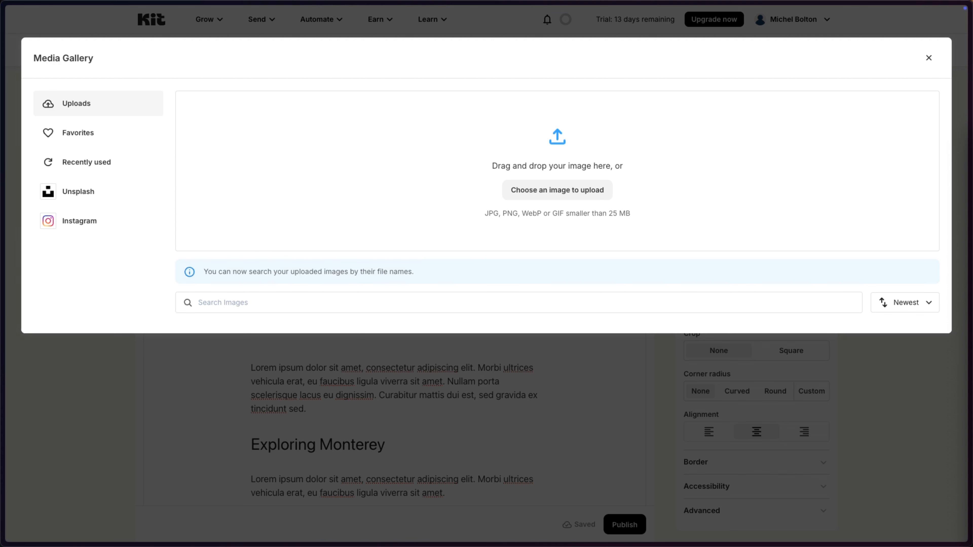
left_click_drag(416, 187, 456, 189)
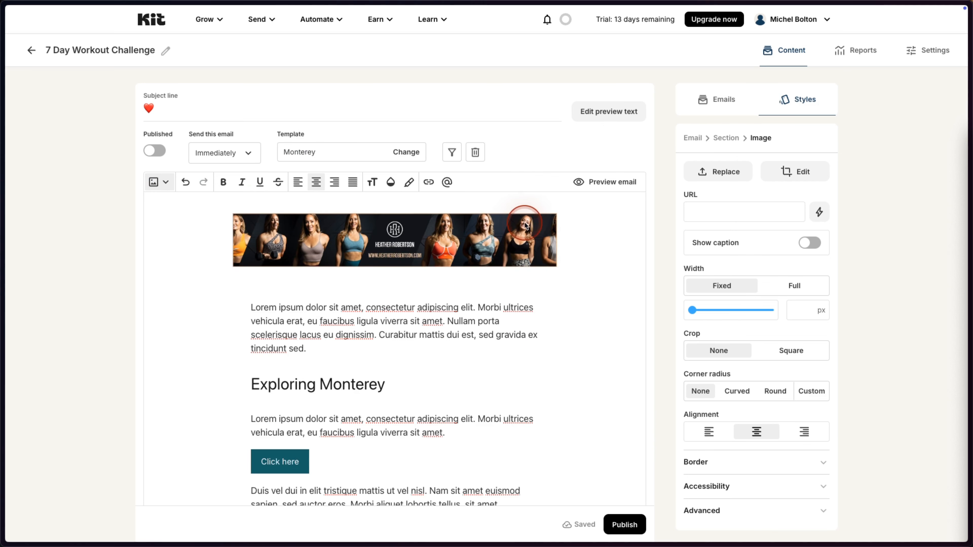
- Inspect the style settings of the placeholder paragraphs, the "Exploring Monterey" heading and the "Click here" button
scroll(531, 229, "down", 4)
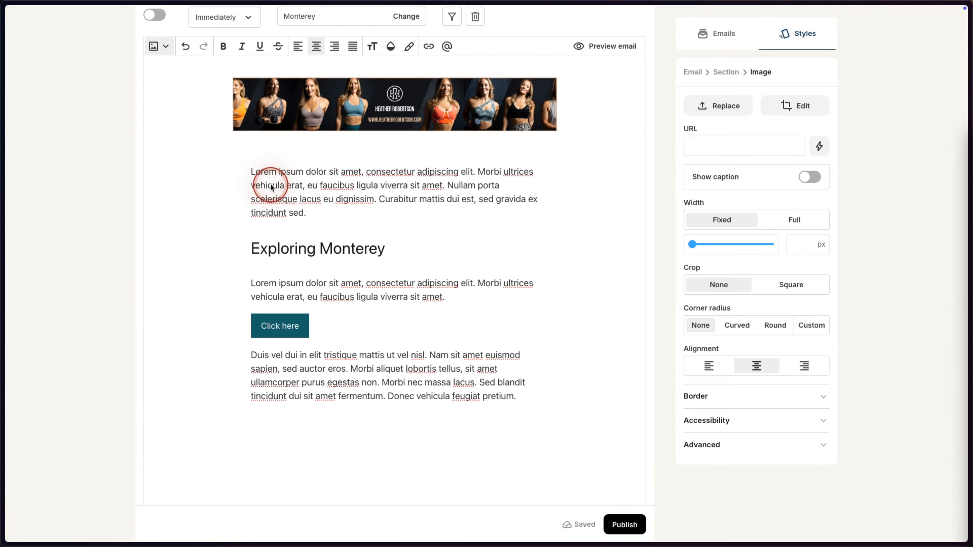
left_click_drag(251, 171, 326, 216)
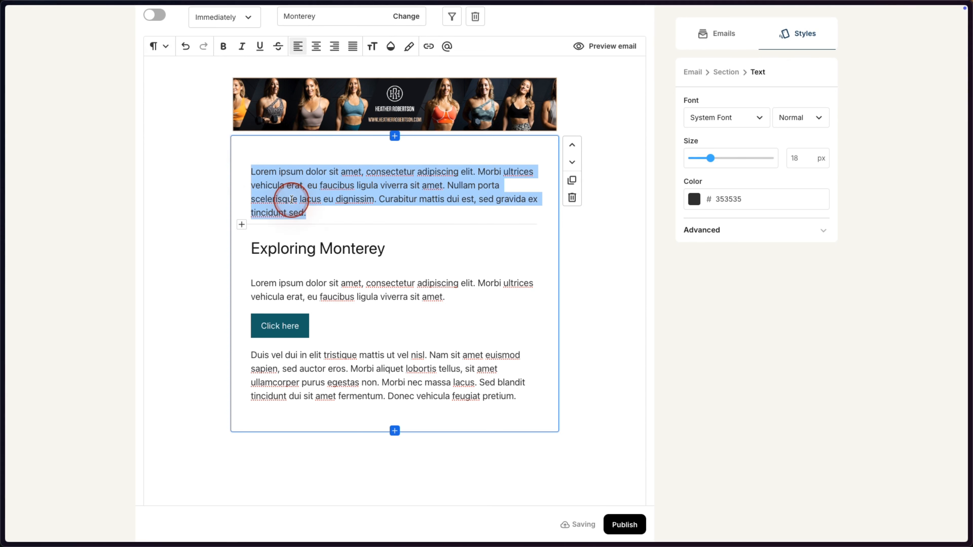
double_click(303, 249)
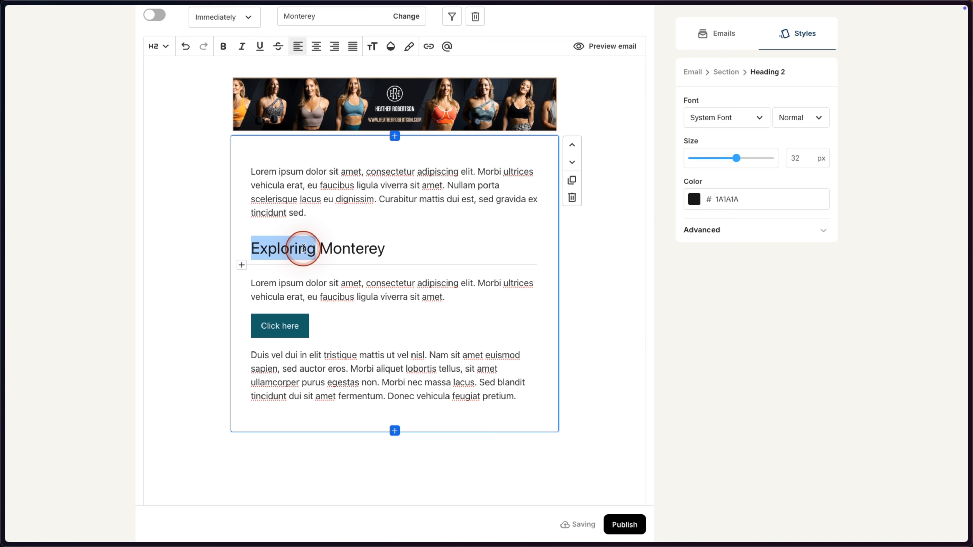
left_click_drag(252, 285, 458, 295)
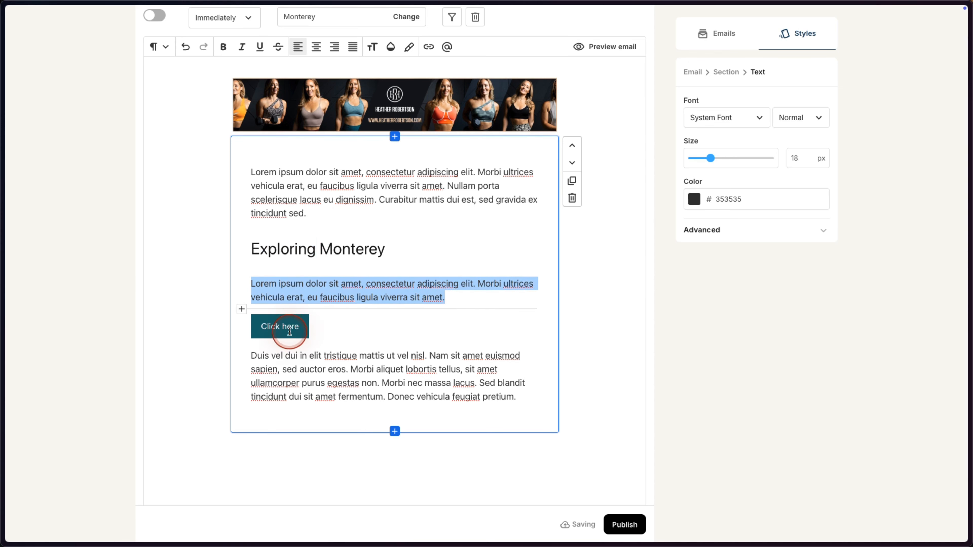
left_click(280, 326)
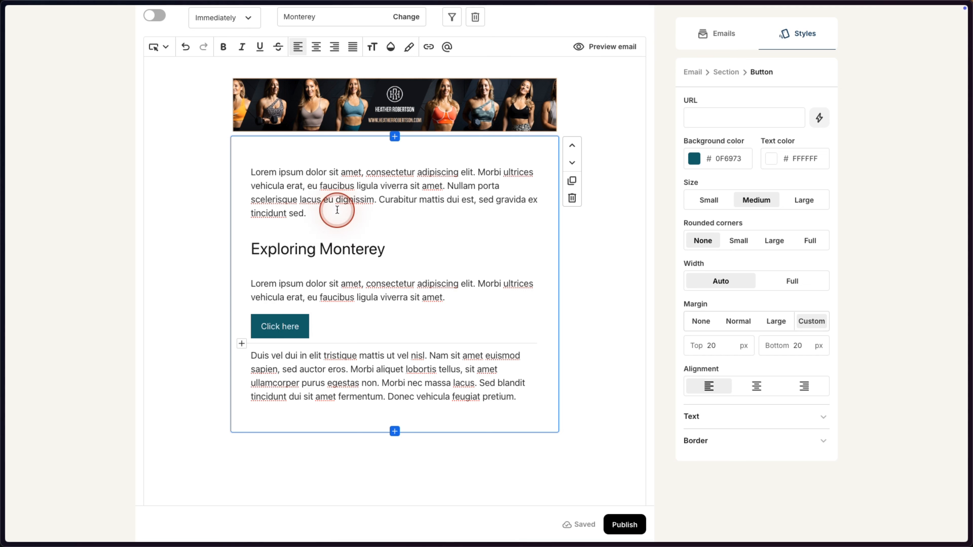
- Browse the content block types that can be inserted after the first paragraph
left_click(322, 216)
left_click(242, 227)
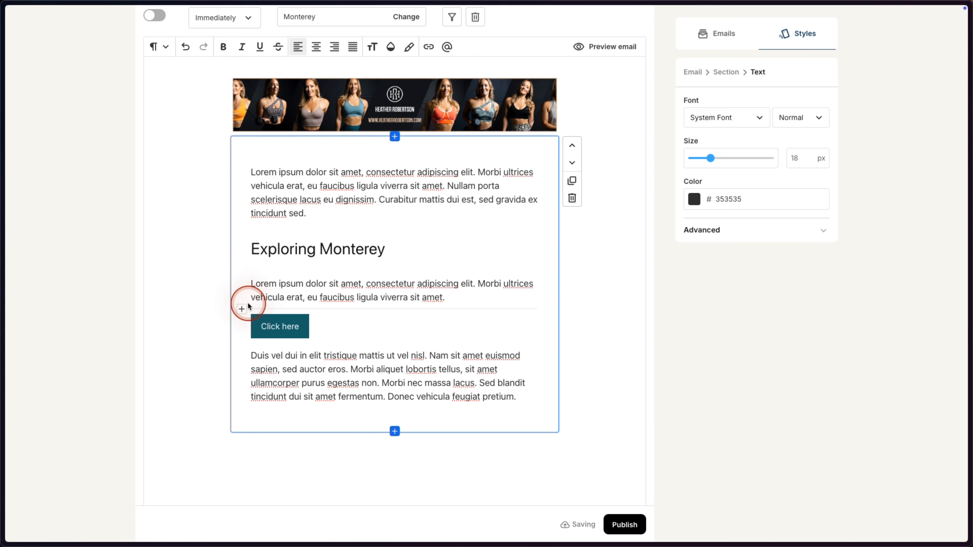
left_click(244, 228)
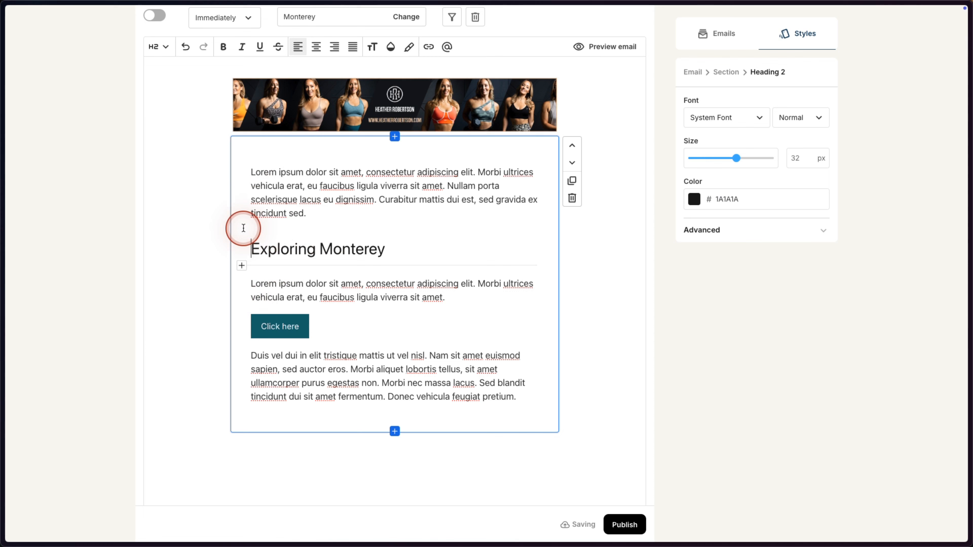
left_click(323, 216)
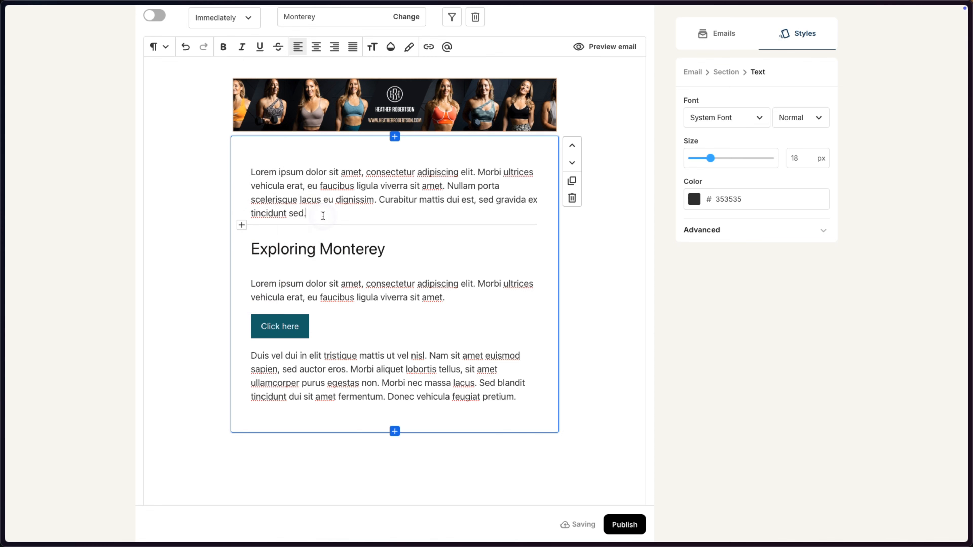
left_click(241, 227)
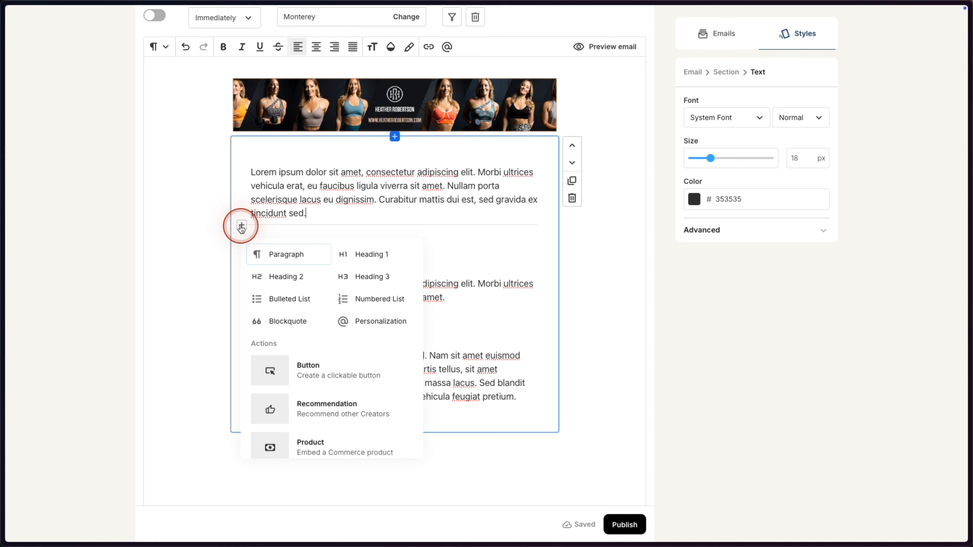
scroll(322, 345, "down", 5)
scroll(323, 347, "up", 6)
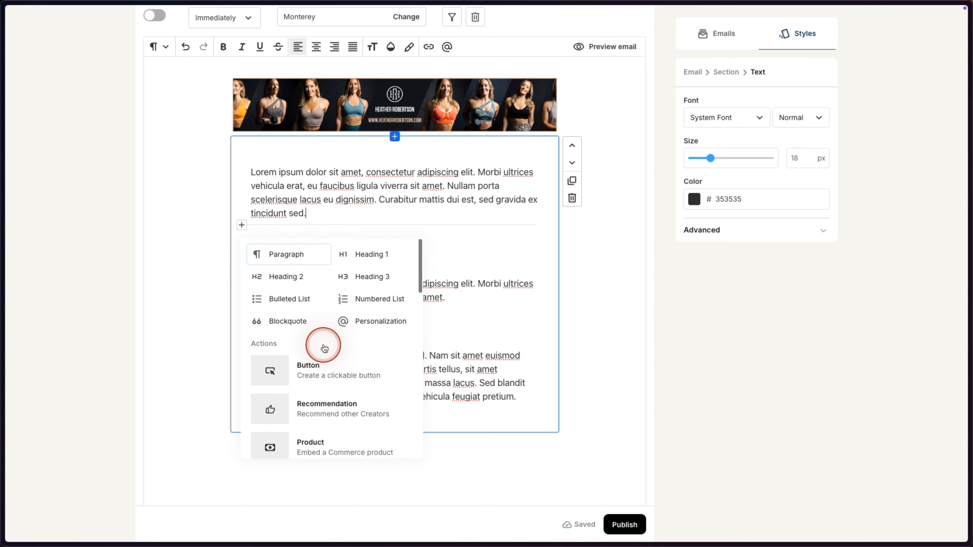
left_click(319, 215)
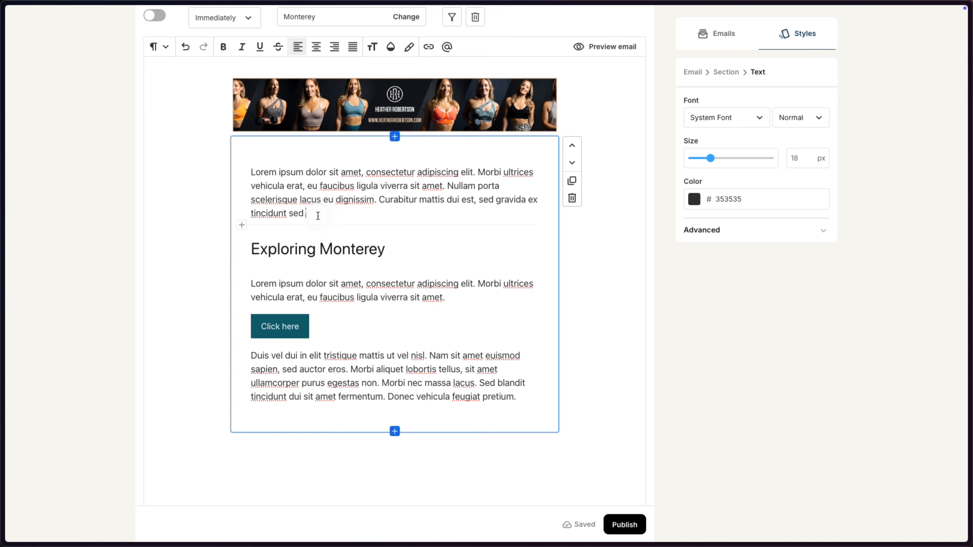
- Insert a video block below the first paragraph and paste in the URL of the Day One Total Body HIIT video
key("Return")
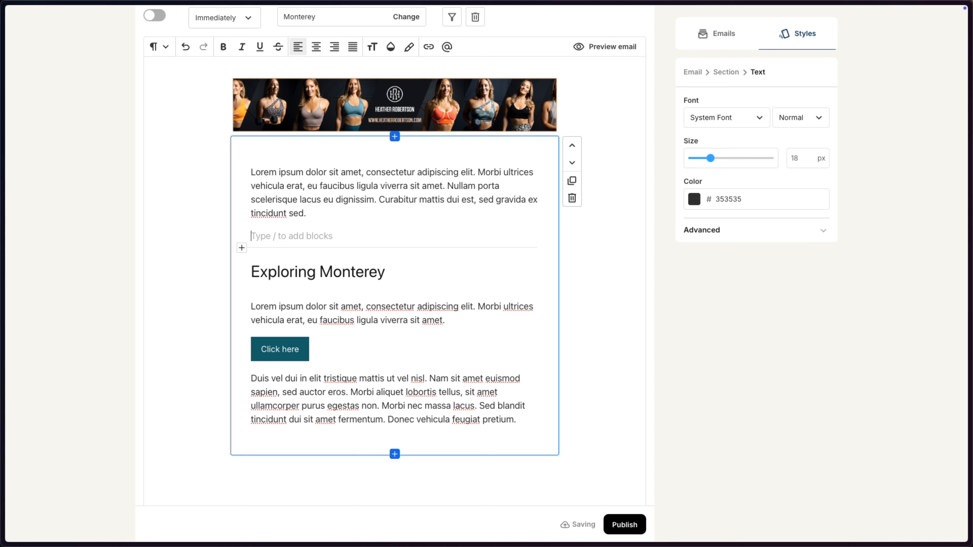
type("/")
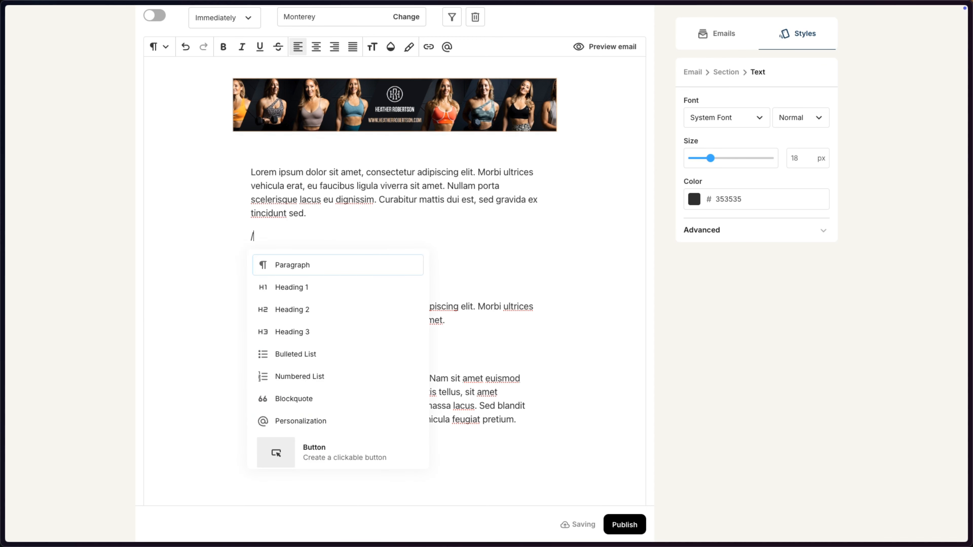
scroll(335, 337, "down", 6)
scroll(338, 341, "down", 6)
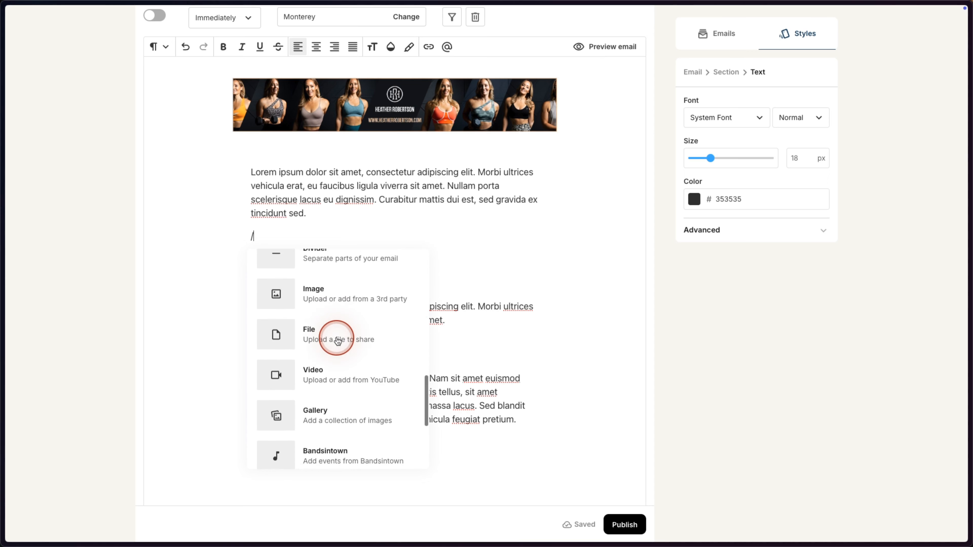
left_click(325, 370)
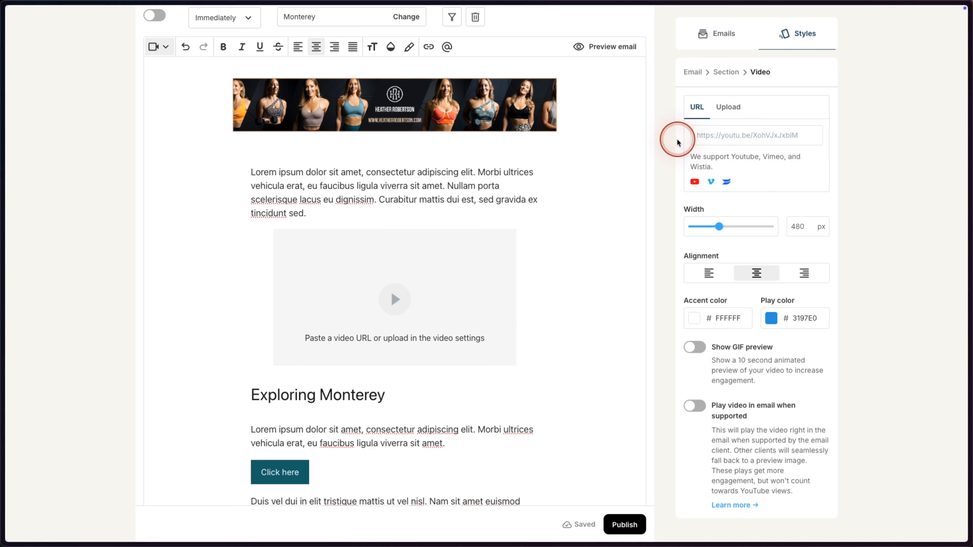
left_click(706, 135)
key("ctrl+v")
- Replace the first placeholder paragraph with "Welcome to Day 1! Watch the video now, and get in shape!"
left_click(245, 171)
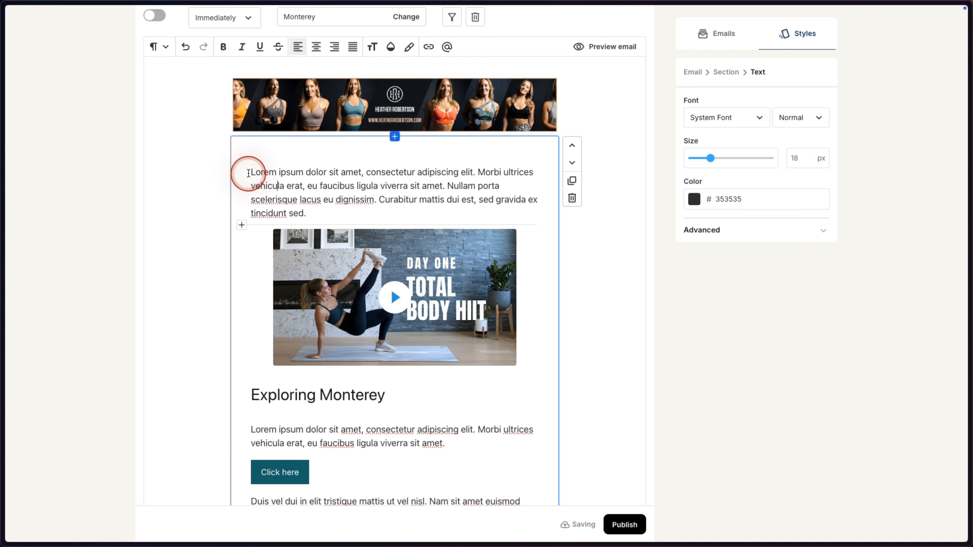
triple_click(273, 187)
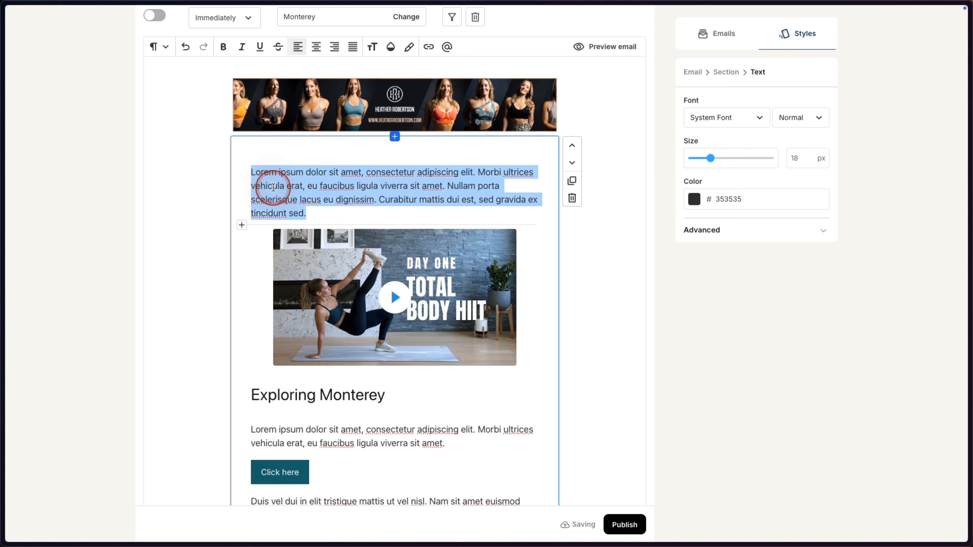
type("Welcome to Day 1! Watch the video now, and get in shape!")
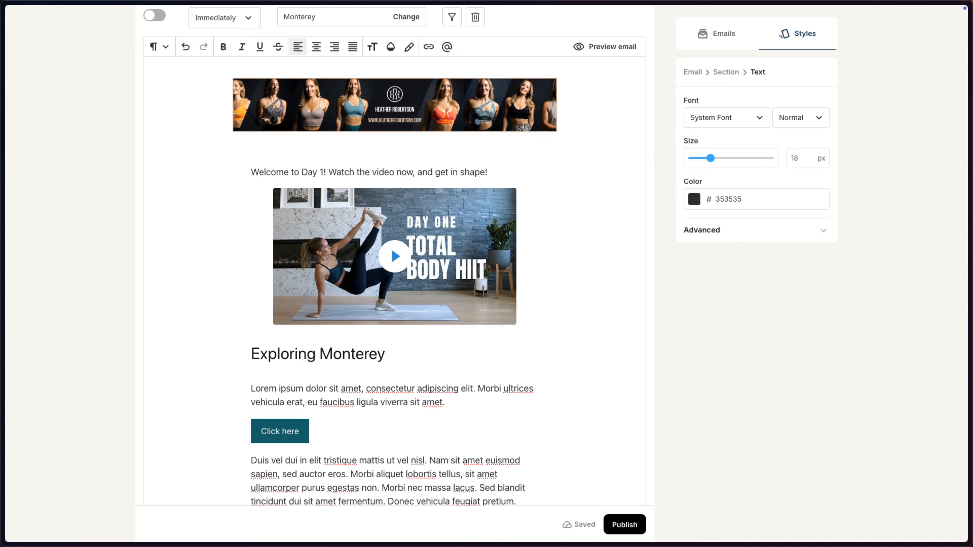
- Switch to the Day 1 workout video on YouTube, expand its description and copy the Nutrition Guide link for the email's "Click here" button
scroll(293, 345, "down", 3)
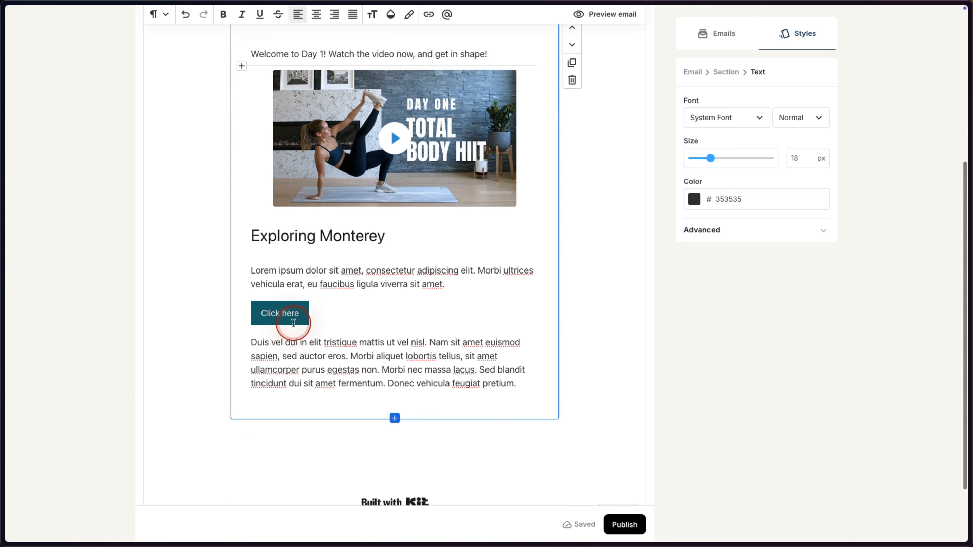
left_click(283, 317)
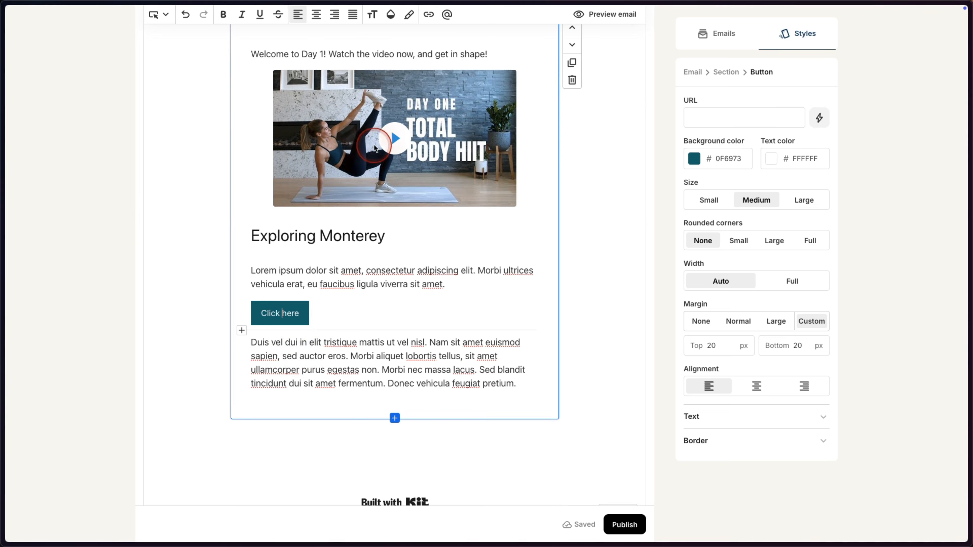
left_click(386, 150)
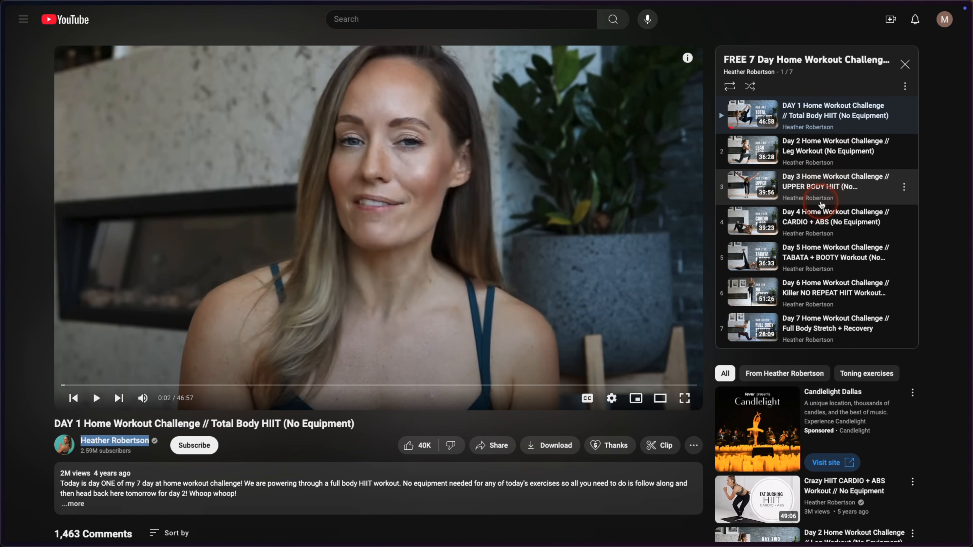
scroll(181, 332, "down", 5)
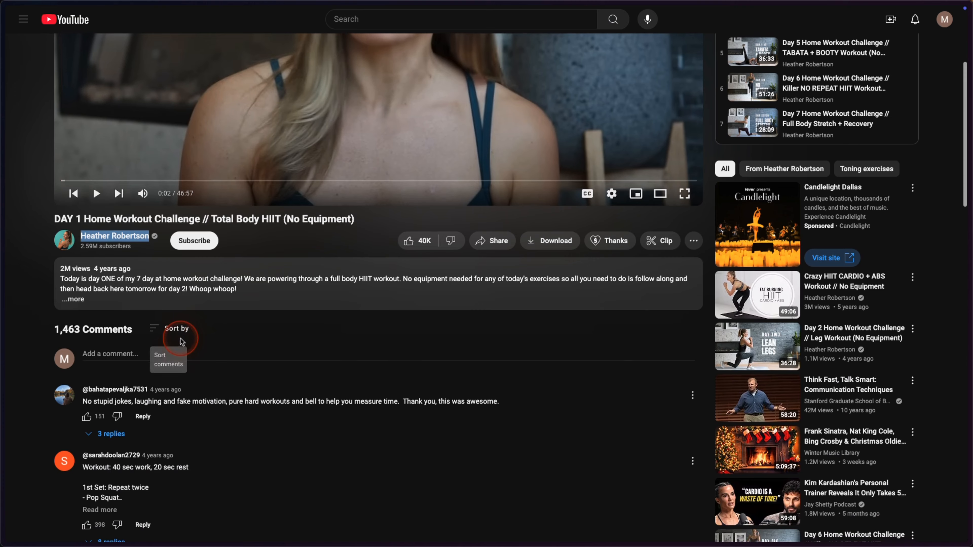
left_click(73, 298)
scroll(74, 300, "down", 2)
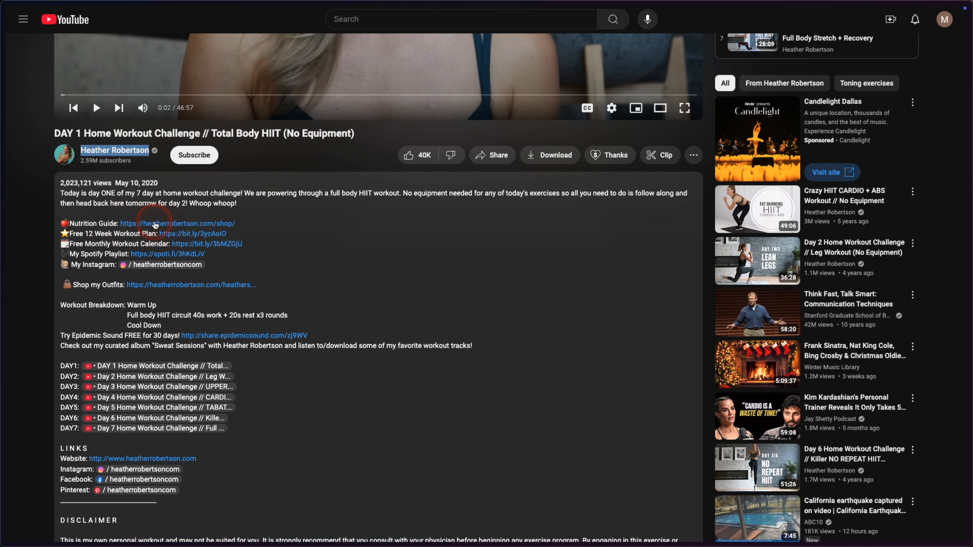
left_click_drag(247, 228, 122, 229)
key("super+c")
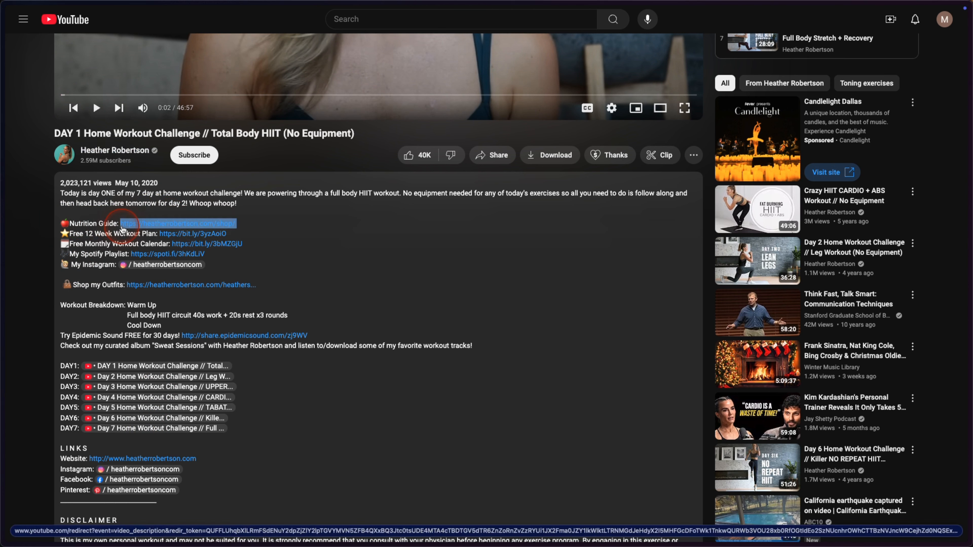
left_click(298, 321)
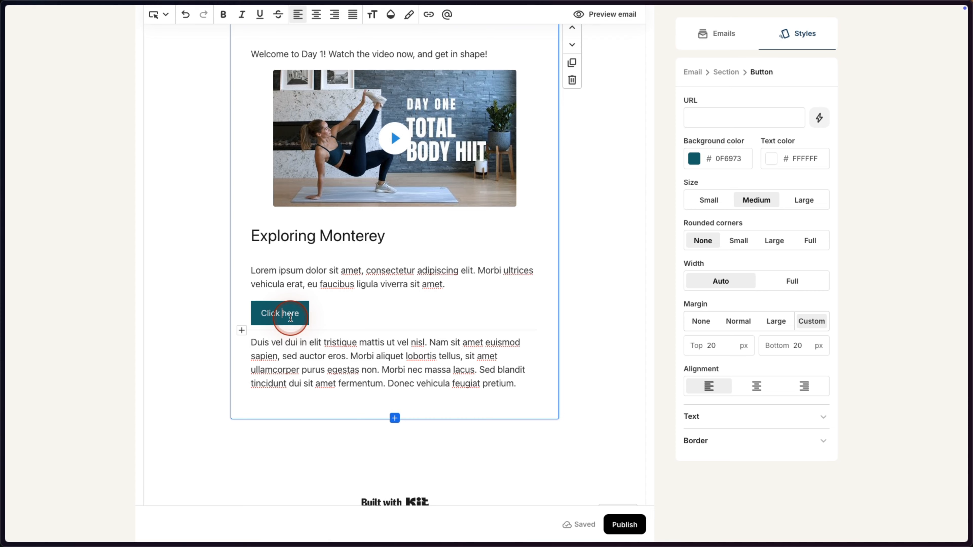
left_click(723, 120)
key("super+v")
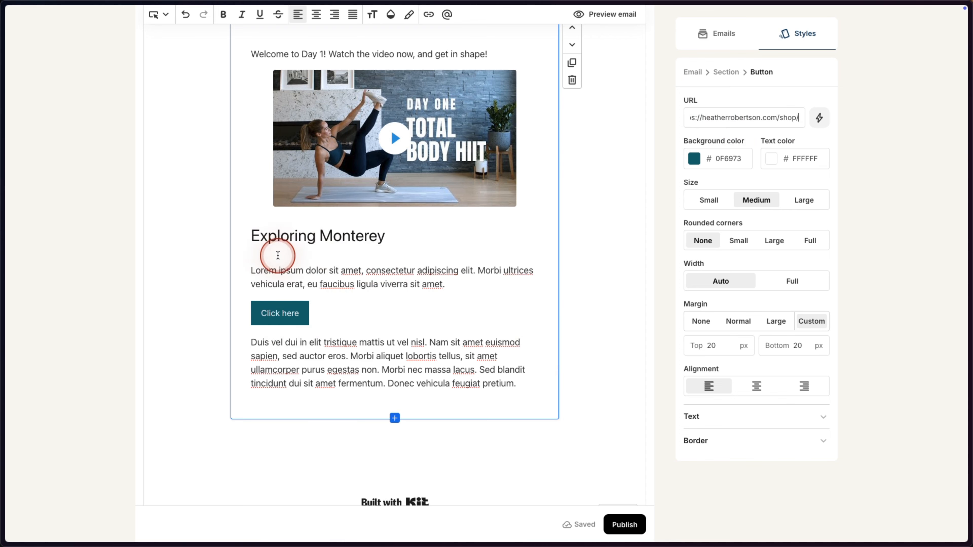
- Change the heading to "Don't forget to eat right!" and its paragraph to "Get my amazing nutrition guide by clicking the button below:"
left_click_drag(254, 238, 385, 236)
type("Don't forget to eat right!")
triple_click(308, 269)
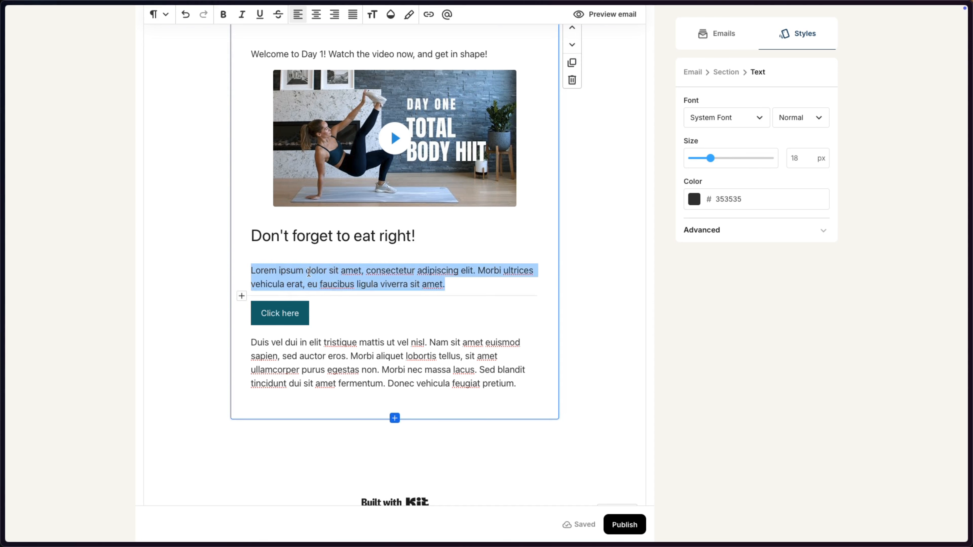
type("Get my amazing nutrition guide by clicking the button below:")
- Replace the paragraph below the button with "Can't wait to get in shape with you tomorrow!" and the sender's first name on a new line
triple_click(342, 322)
type("Can't wait to get in shape with you tomorrow!")
key("Return")
type("Heather")
- Center-align the "Click here" button in the email
left_click(274, 306)
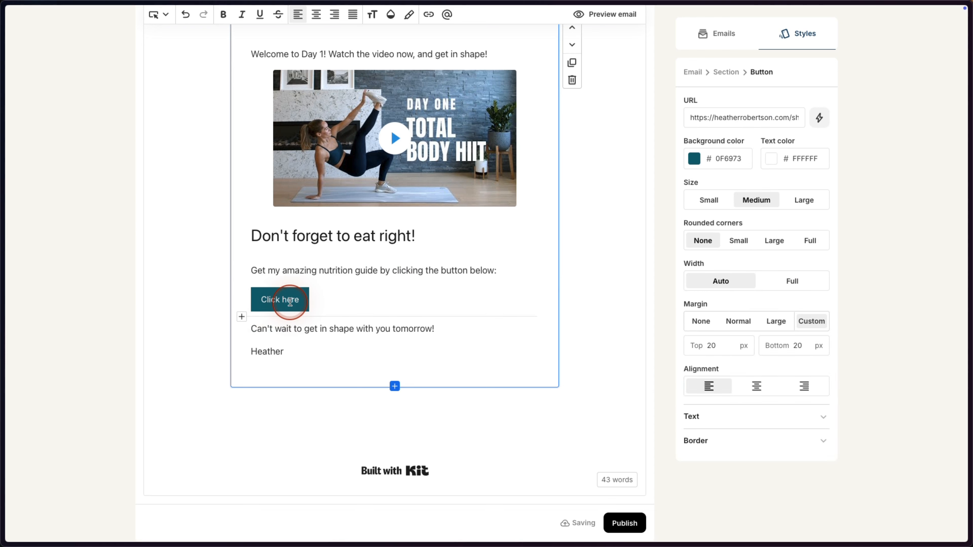
left_click(762, 385)
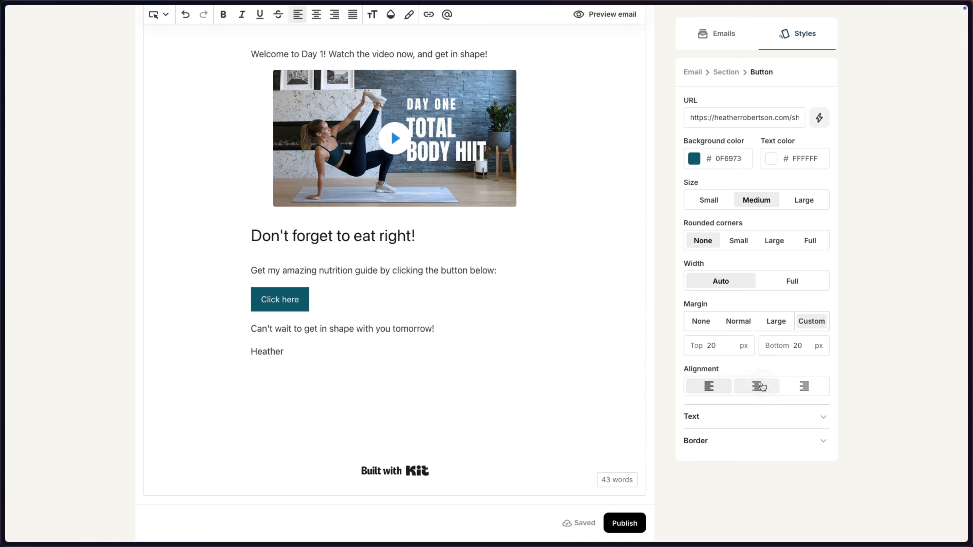
left_click(432, 296)
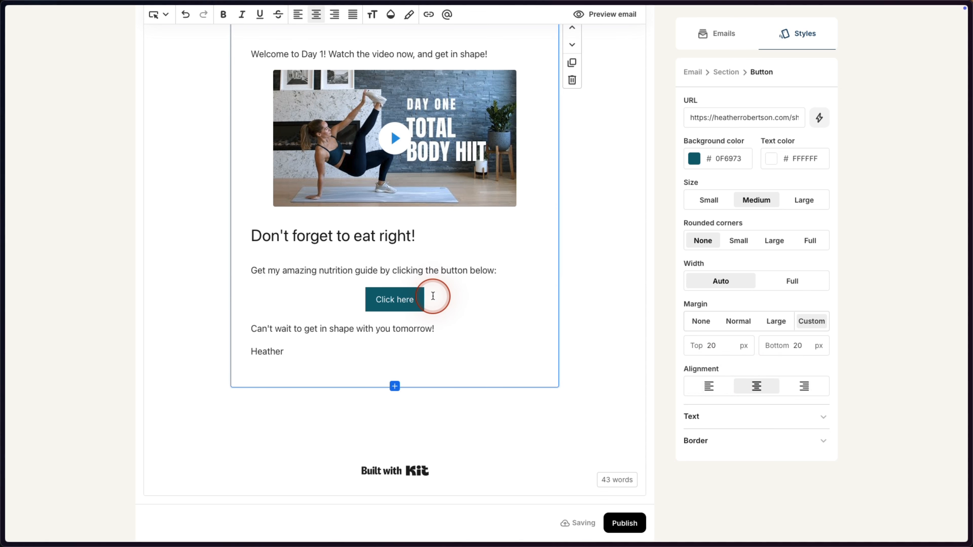
- Change the "Click here" button's background color to purple C021F4
scroll(433, 296, "up", 3)
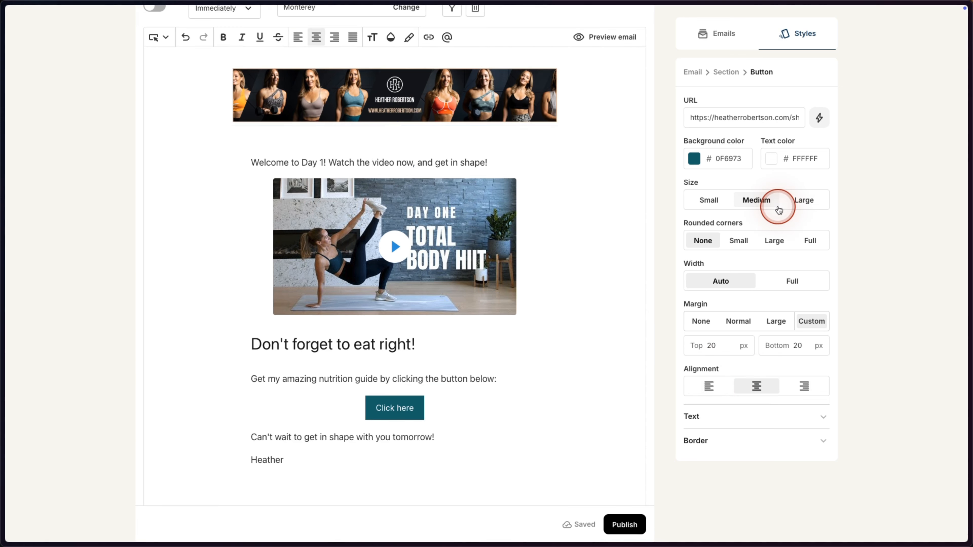
left_click(696, 161)
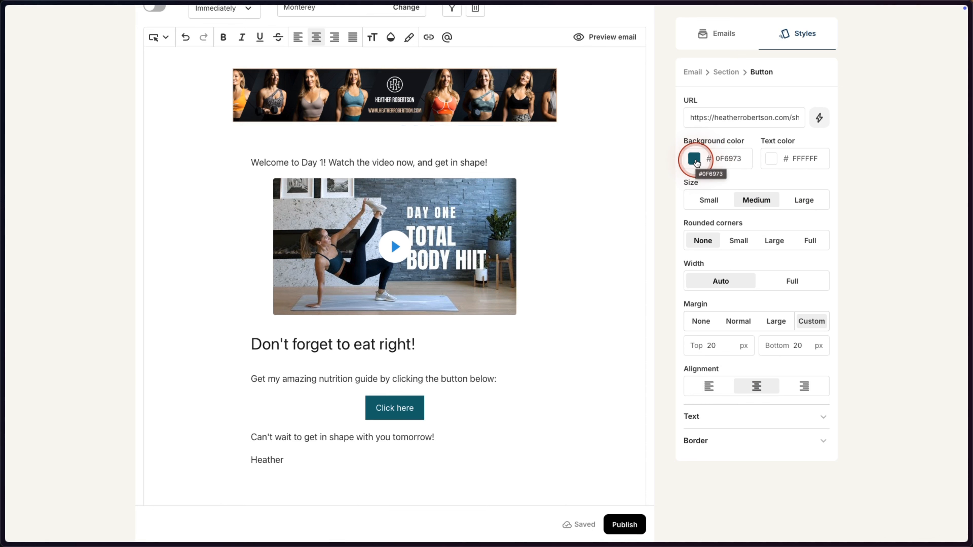
left_click(695, 163)
left_click_drag(778, 214, 773, 195)
left_click(752, 228)
left_click_drag(752, 228, 752, 187)
left_click(803, 178)
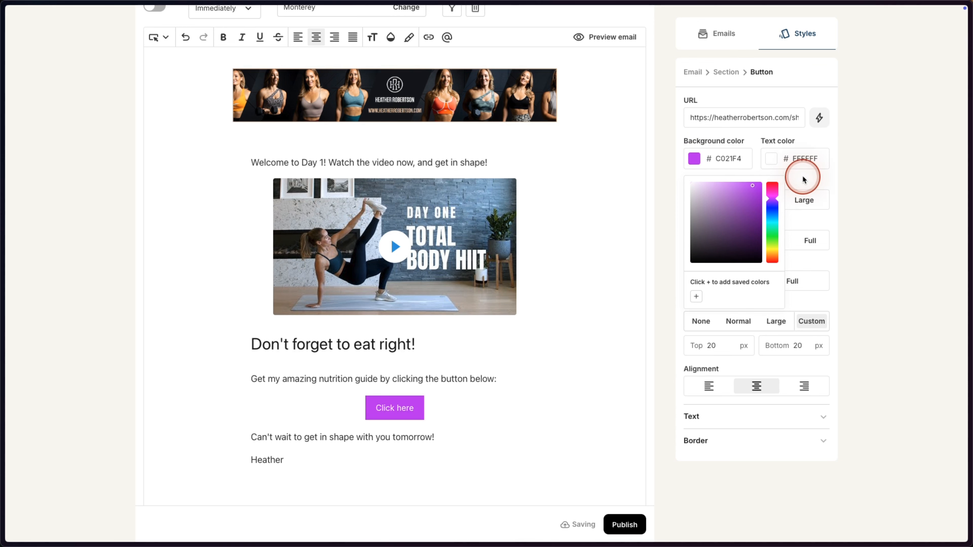
left_click(725, 158)
double_click(728, 158)
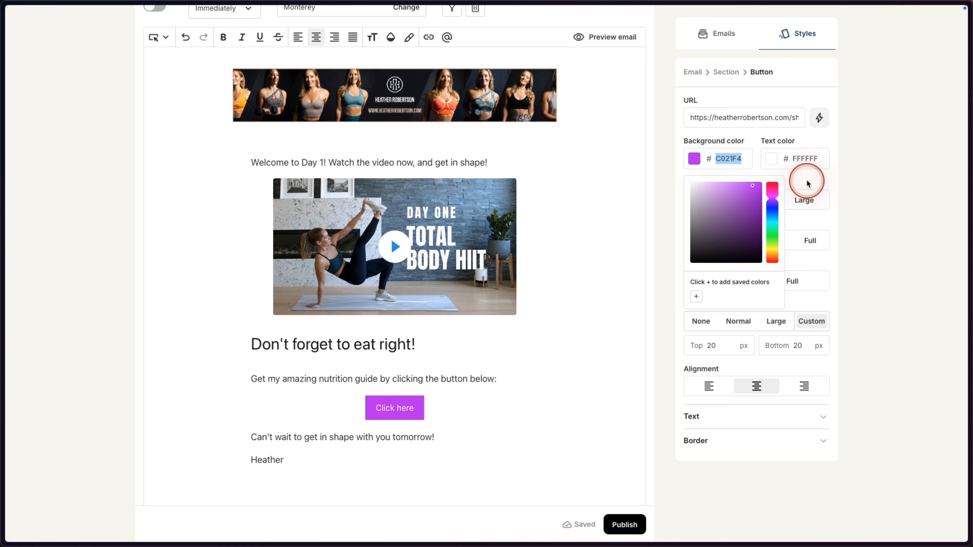
- Set the "Click here" button's text font to Arial Black
left_click(382, 410)
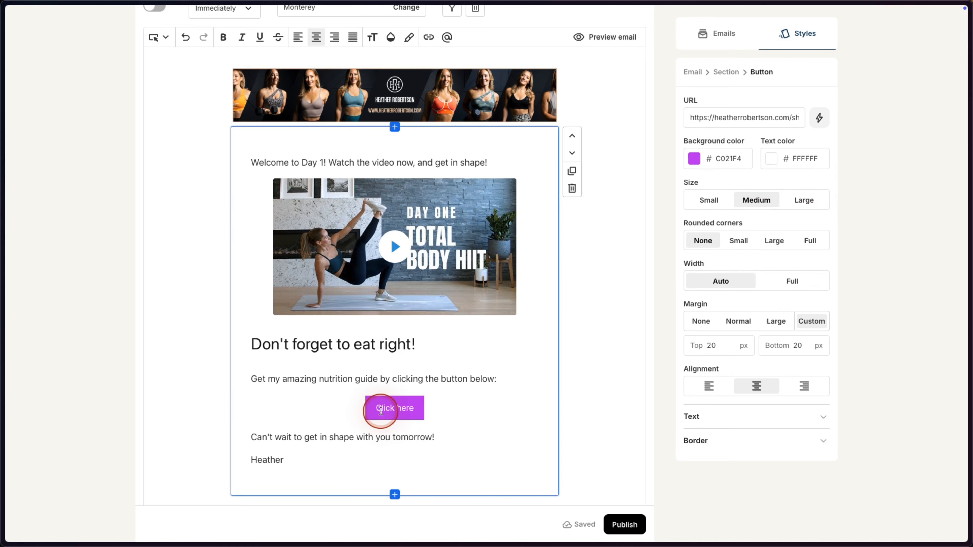
left_click(691, 415)
left_click(778, 355)
left_click(759, 359)
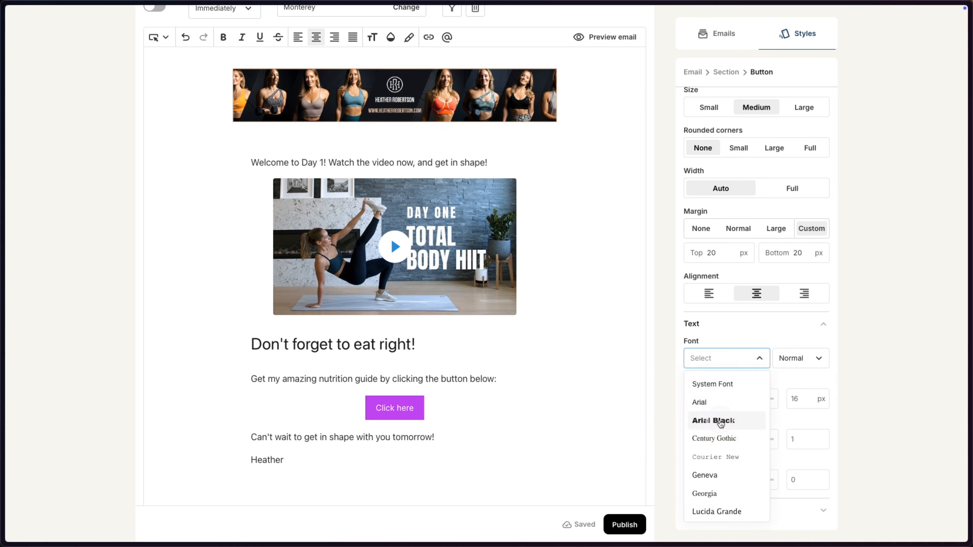
left_click(720, 421)
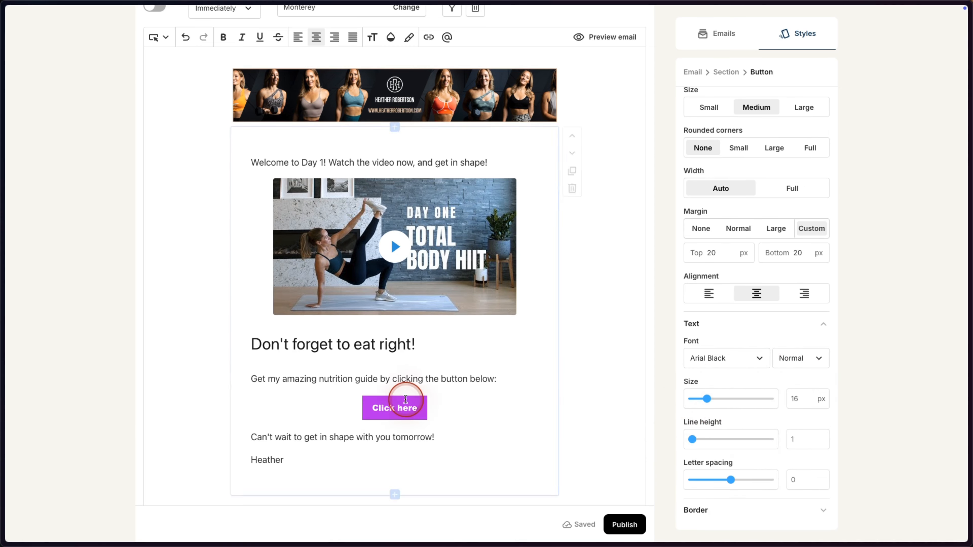
- Preview the whole Day 1 email as it will be sent, and close the preview
left_click(619, 38)
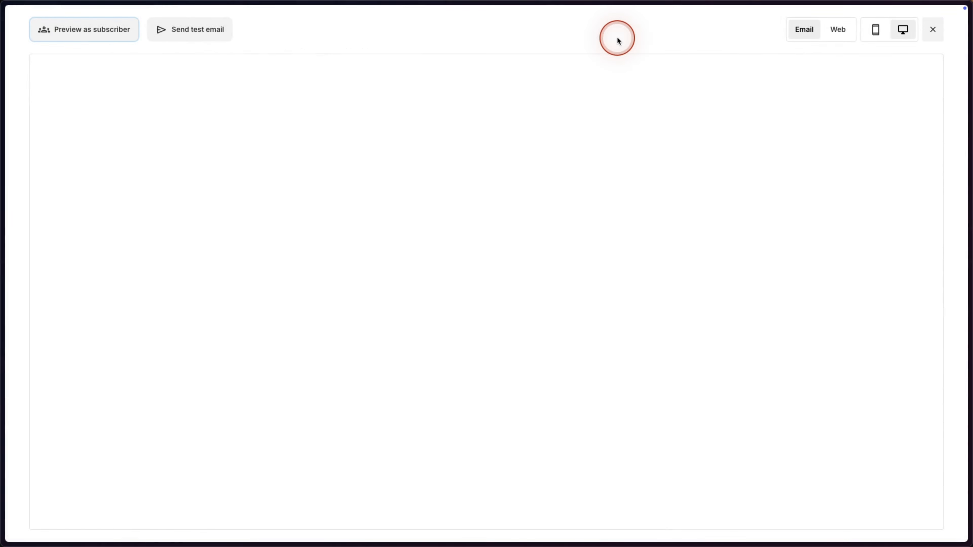
scroll(332, 191, "down", 3)
scroll(331, 191, "up", 3)
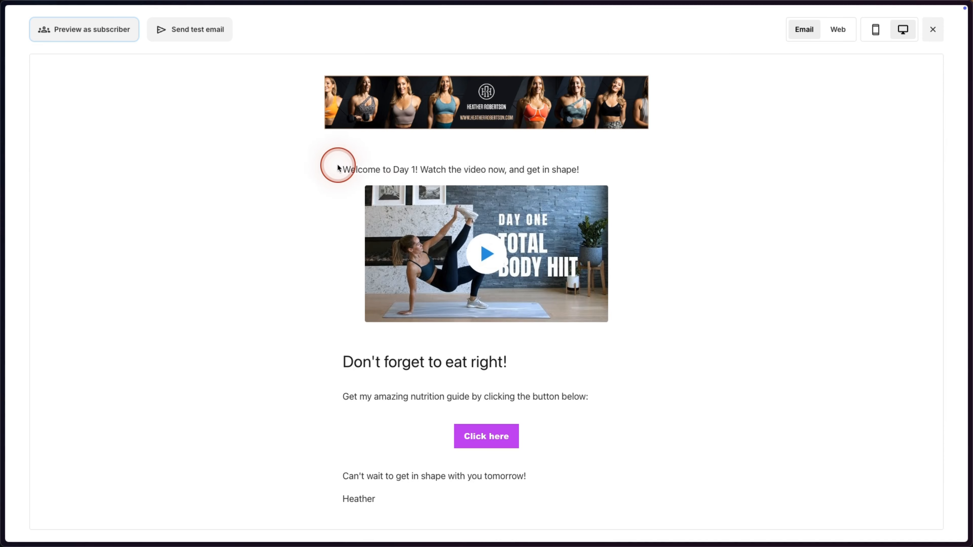
left_click(934, 31)
- Set the overall email background color to light grey EDEAED
scroll(455, 164, "up", 3)
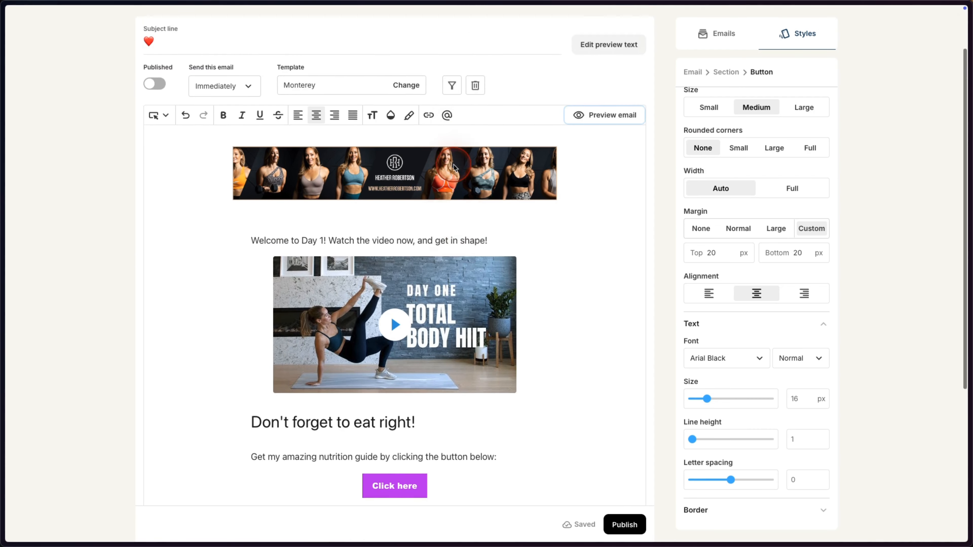
scroll(455, 167, "down", 1)
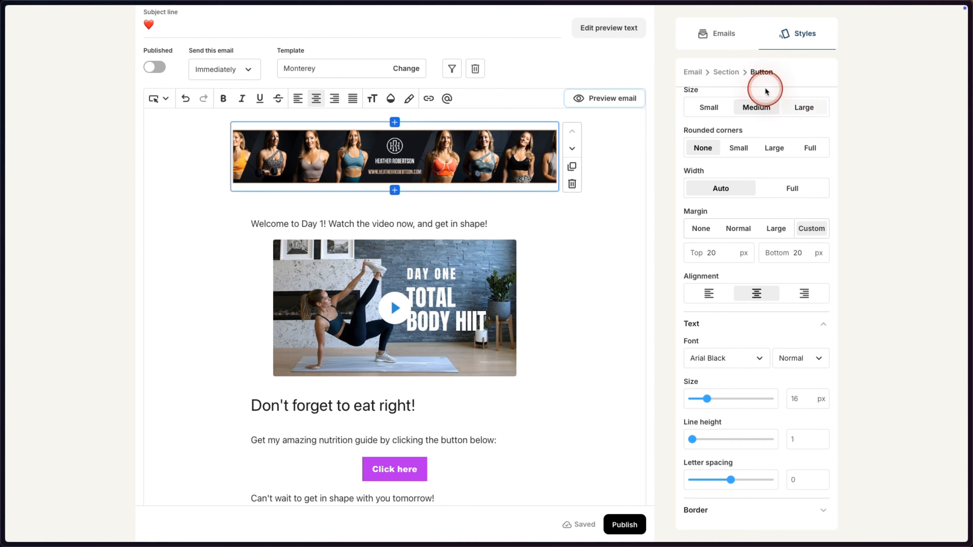
left_click(692, 71)
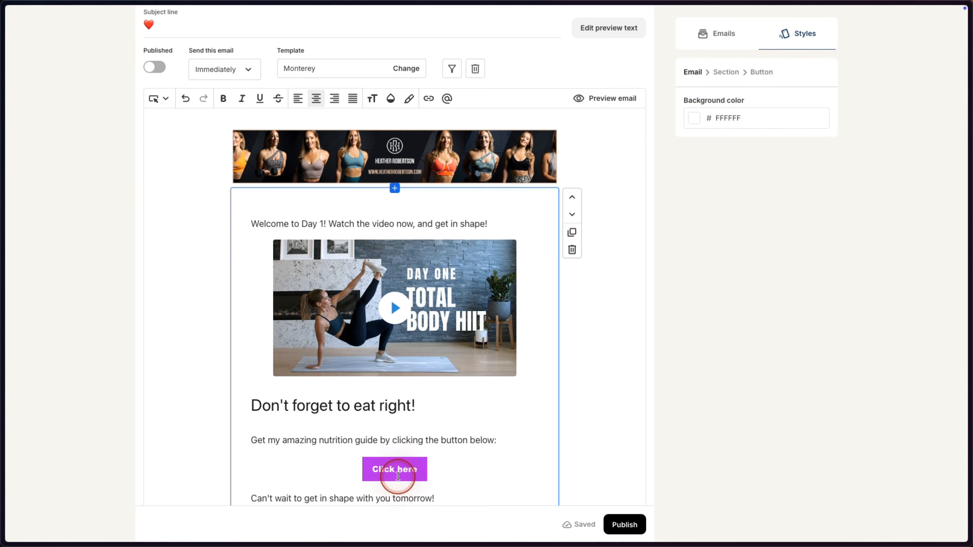
left_click(762, 71)
left_click(724, 159)
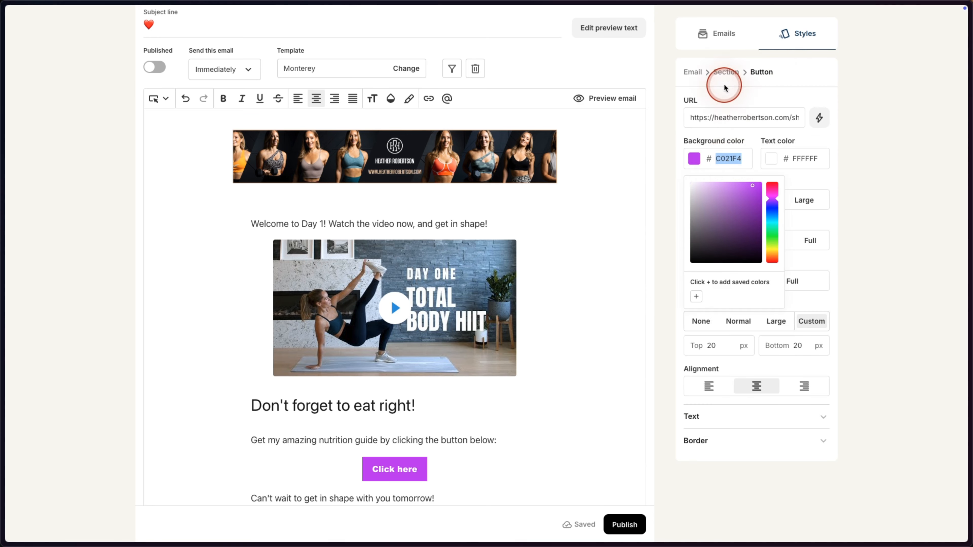
left_click(693, 72)
left_click(728, 116)
left_click_drag(739, 143, 691, 146)
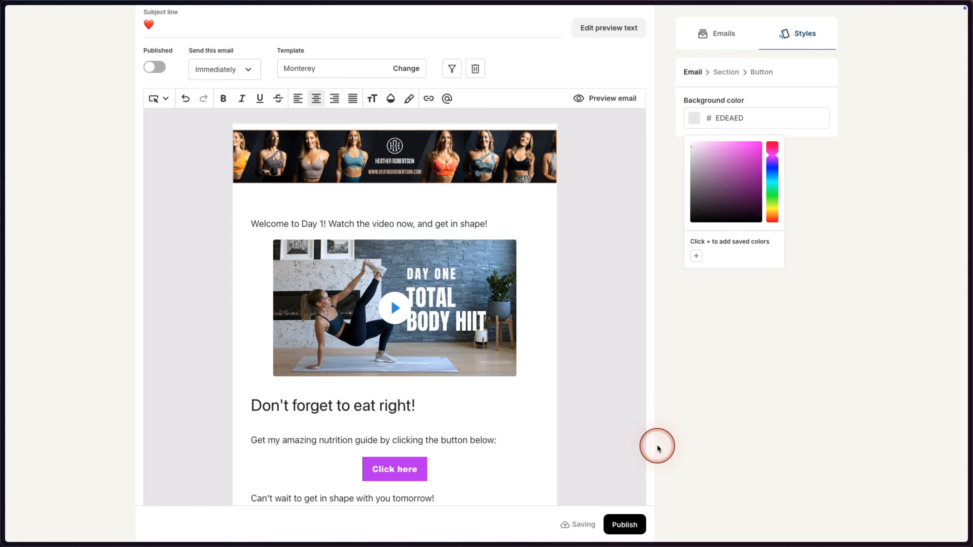
left_click(758, 324)
- Set the footer's text color to grey 8F8F8F and its link color to 999999
scroll(289, 304, "down", 5)
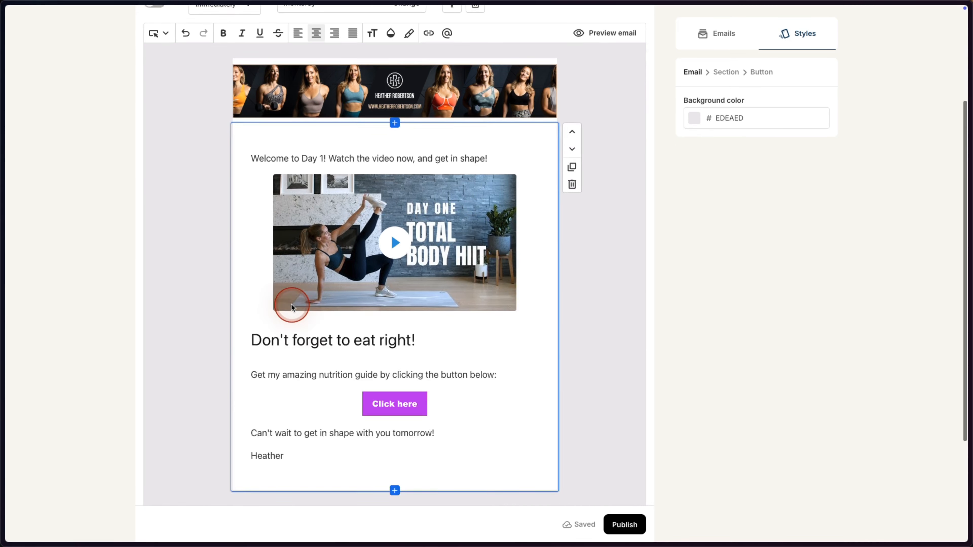
left_click(270, 366)
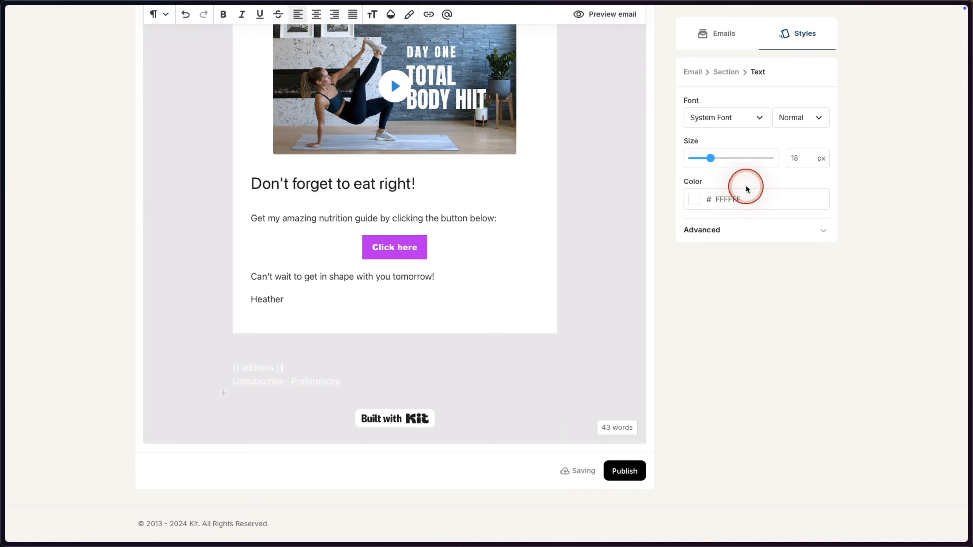
left_click(695, 199)
left_click_drag(691, 258, 374, 399)
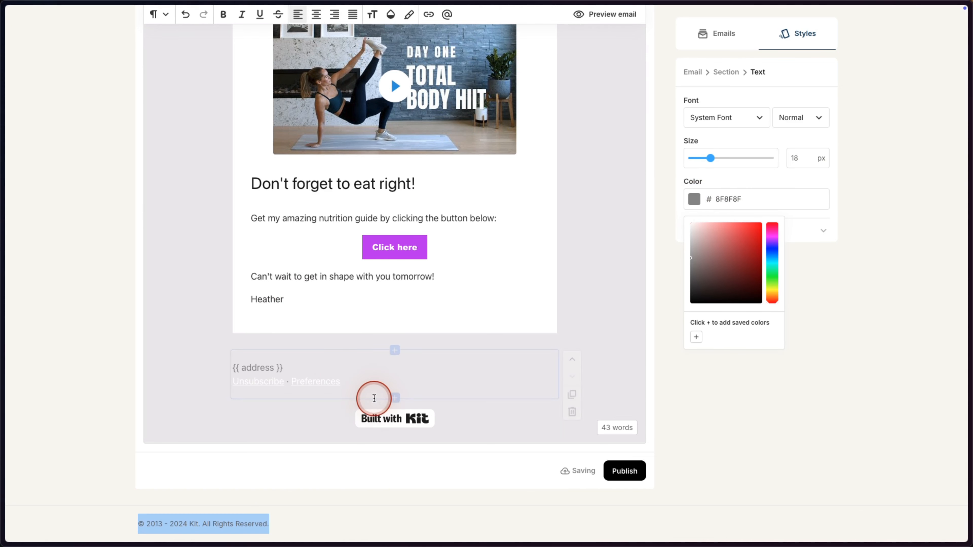
left_click(344, 384)
left_click(718, 237)
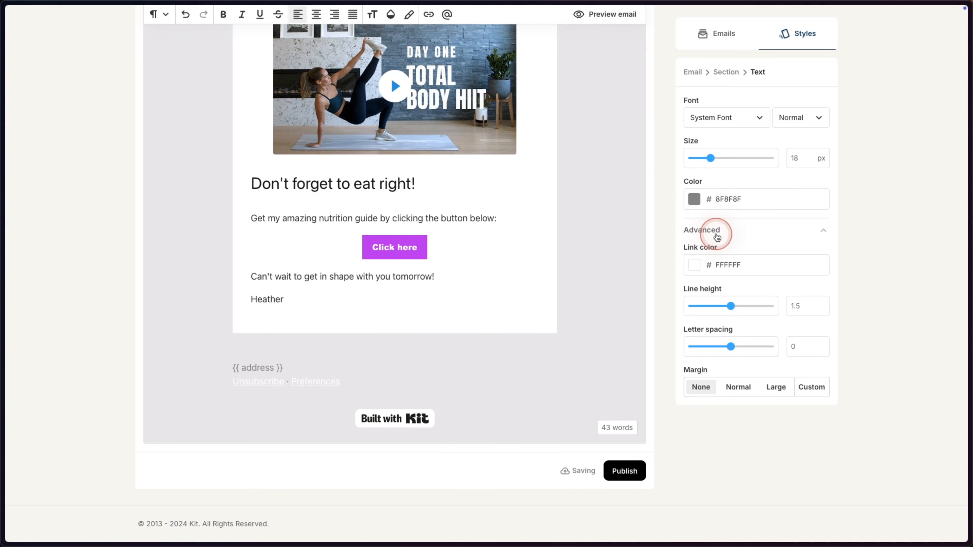
left_click(695, 264)
left_click_drag(700, 315, 671, 324)
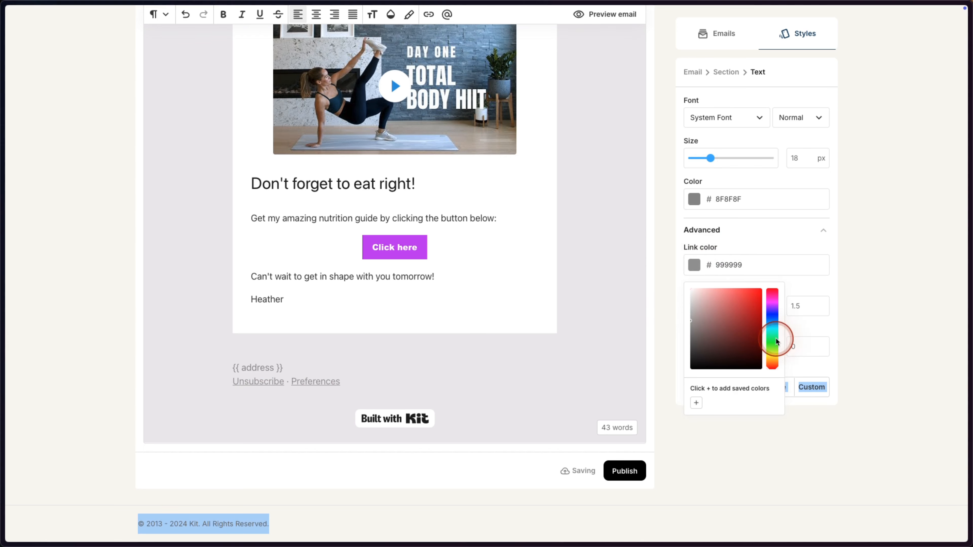
left_click(793, 452)
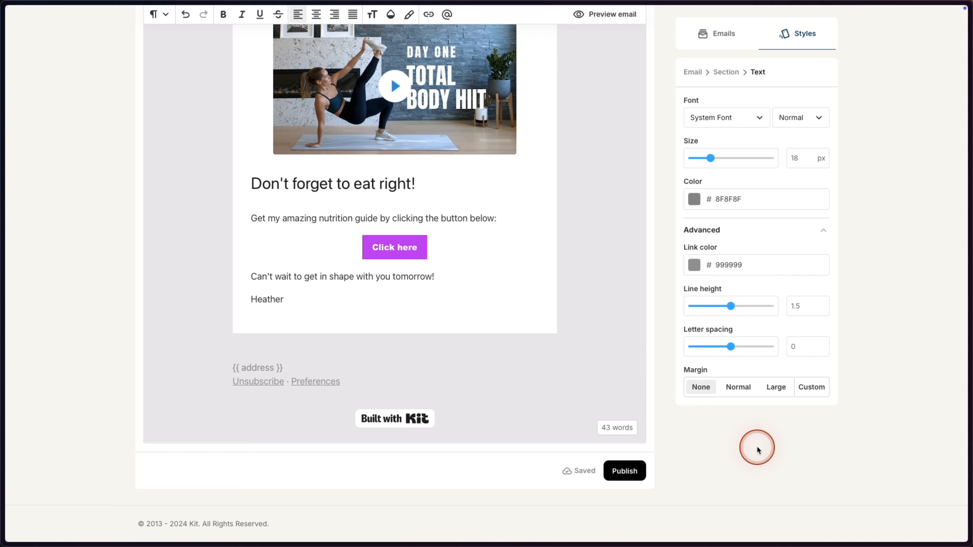
- Turn off the "Built with Kit" badge below the email footer
left_click(398, 420)
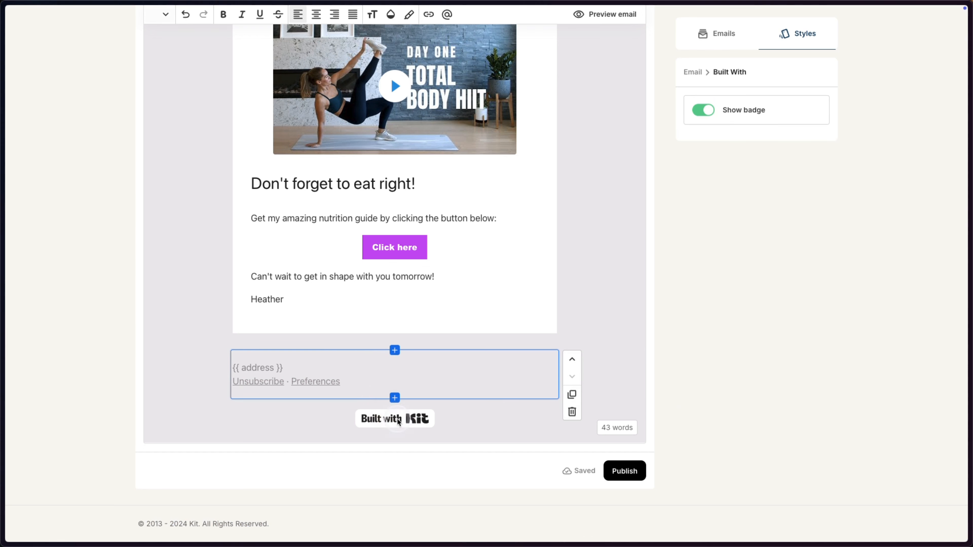
left_click(702, 112)
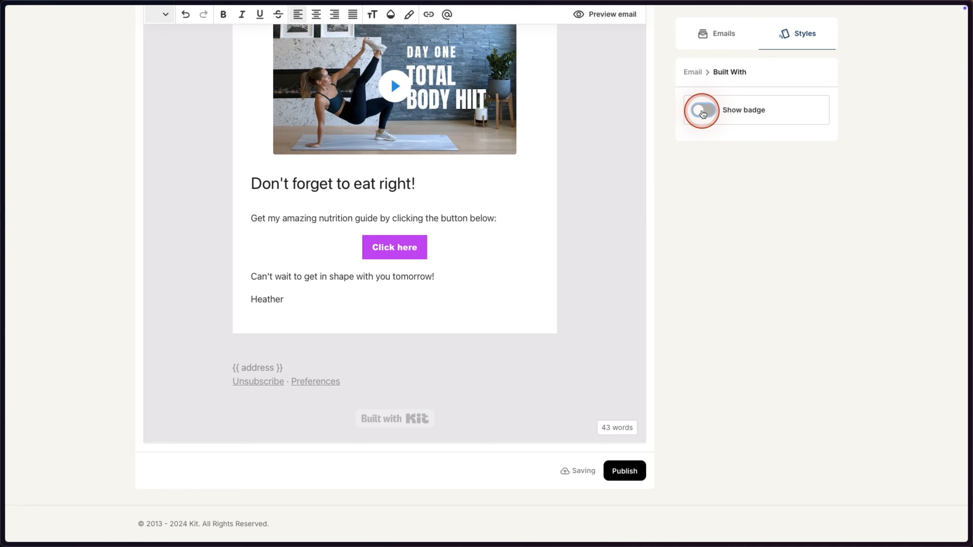
- Preview the restyled email down to its footer, check the test email option, and return to the editor
scroll(606, 161, "up", 5)
left_click(609, 180)
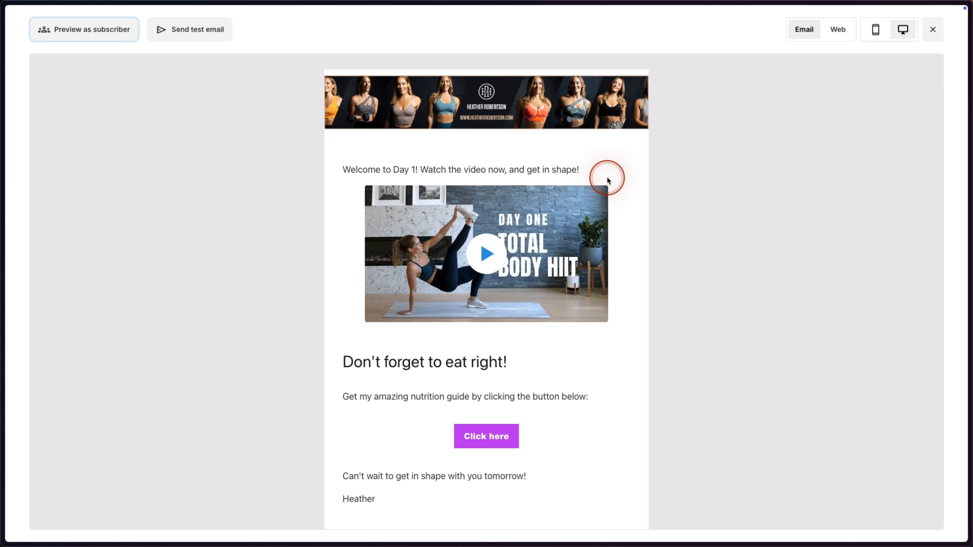
scroll(294, 189, "down", 3)
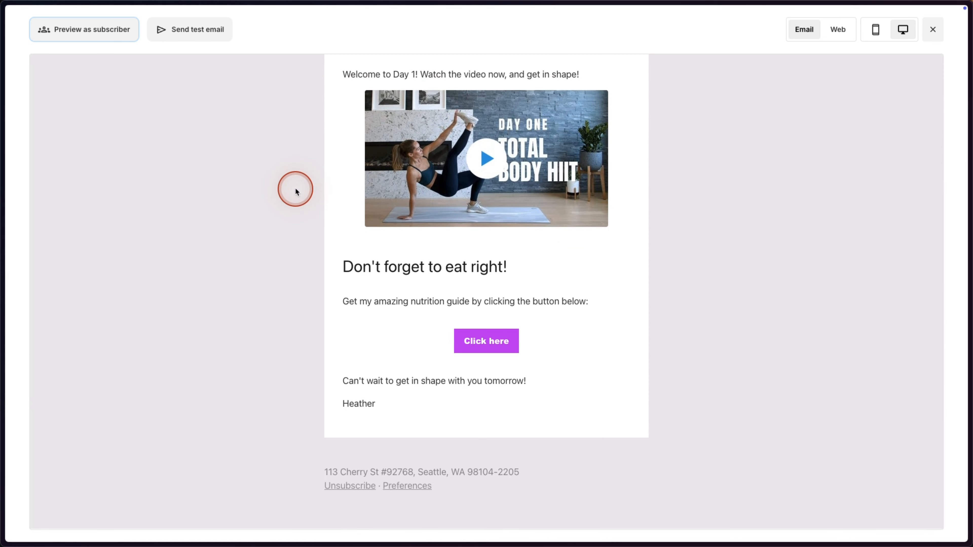
scroll(296, 190, "up", 3)
left_click(200, 33)
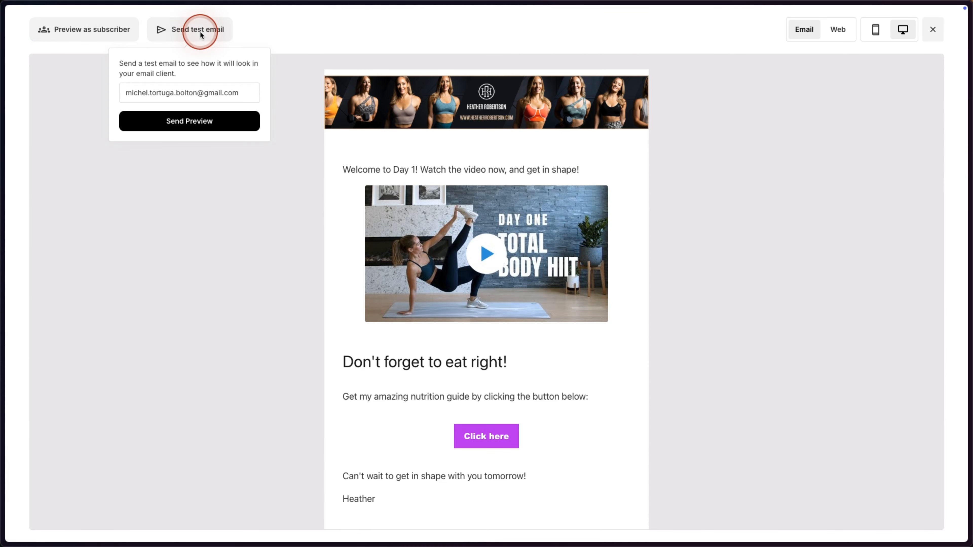
left_click(201, 33)
left_click(935, 32)
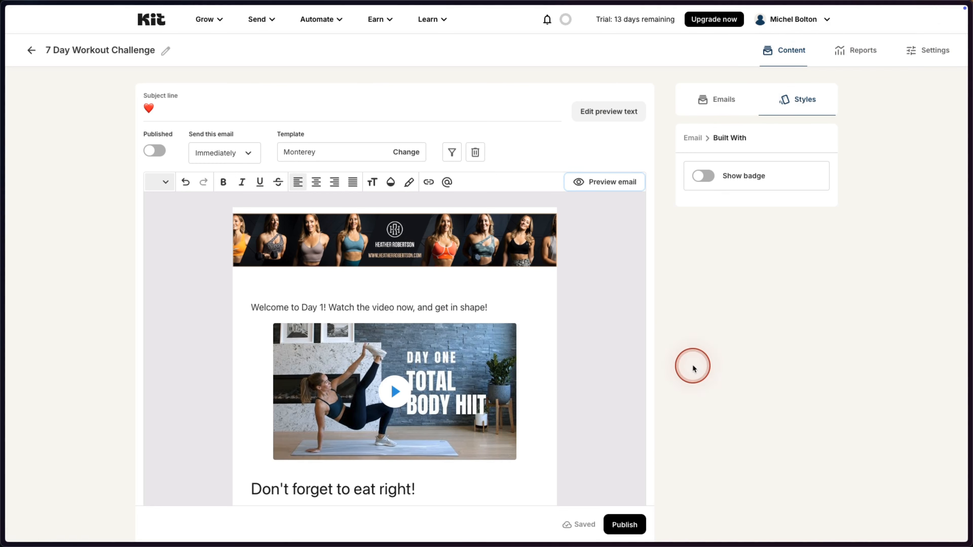
- Publish the Day 1 email of the 7 Day Workout Challenge sequence
left_click(627, 526)
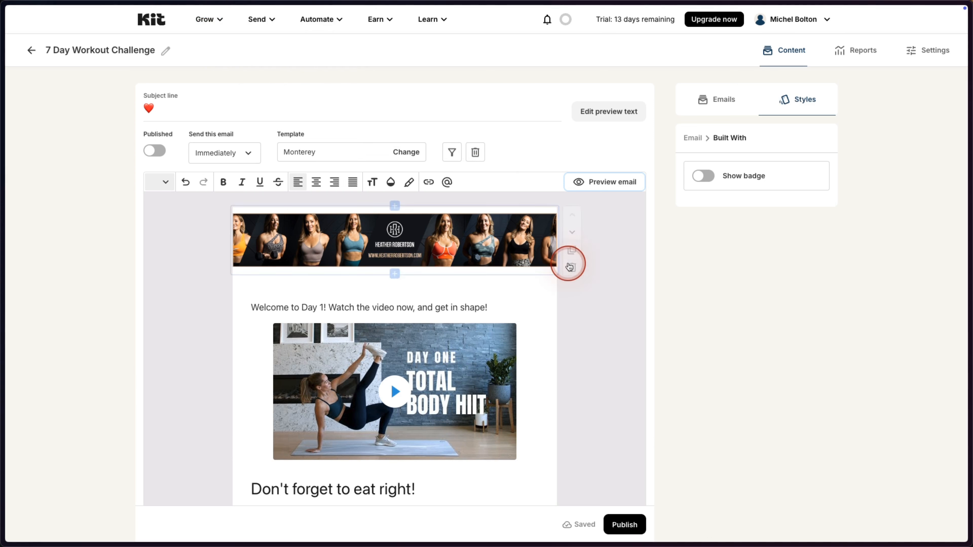
left_click(625, 526)
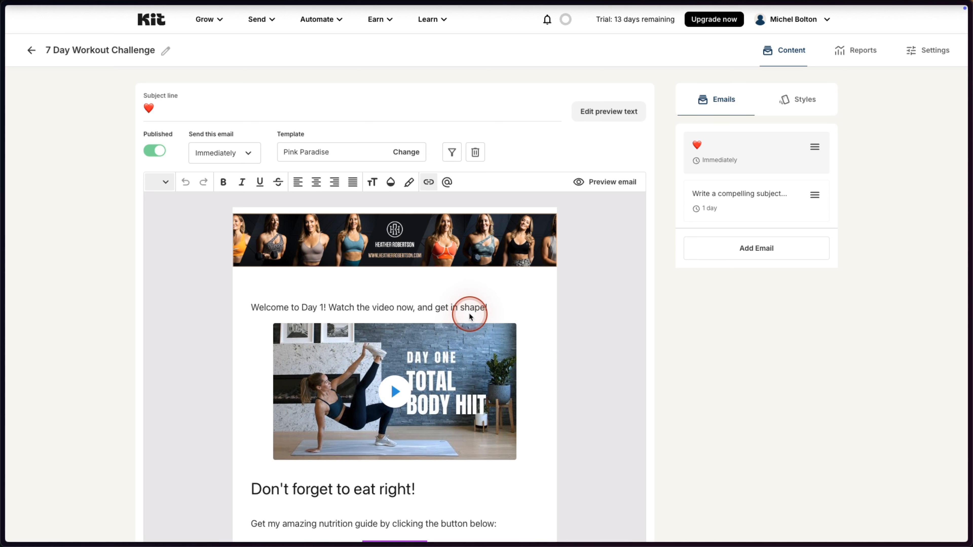
- Open the second email of the sequence and review its header, Day Two video and body content
left_click(742, 205)
scroll(530, 294, "down", 4)
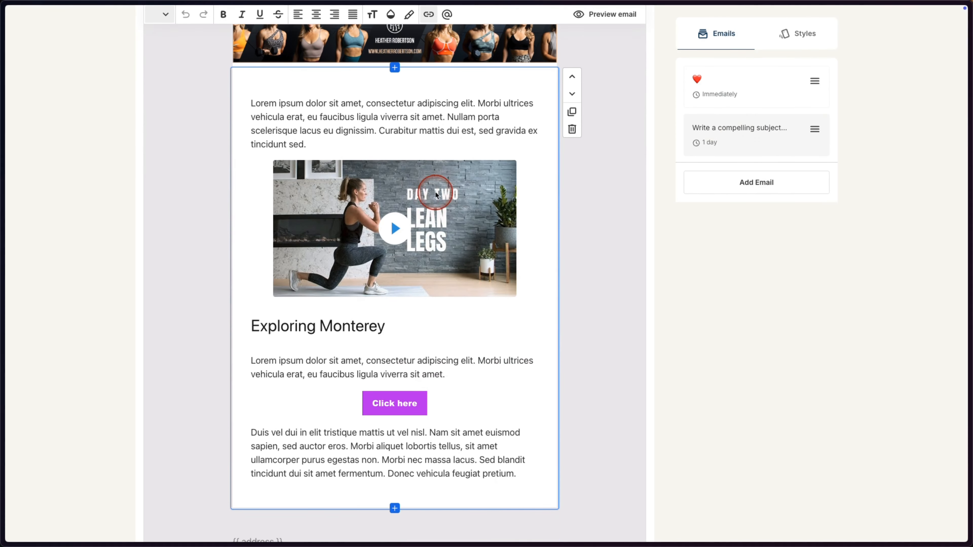
scroll(469, 399, "up", 4)
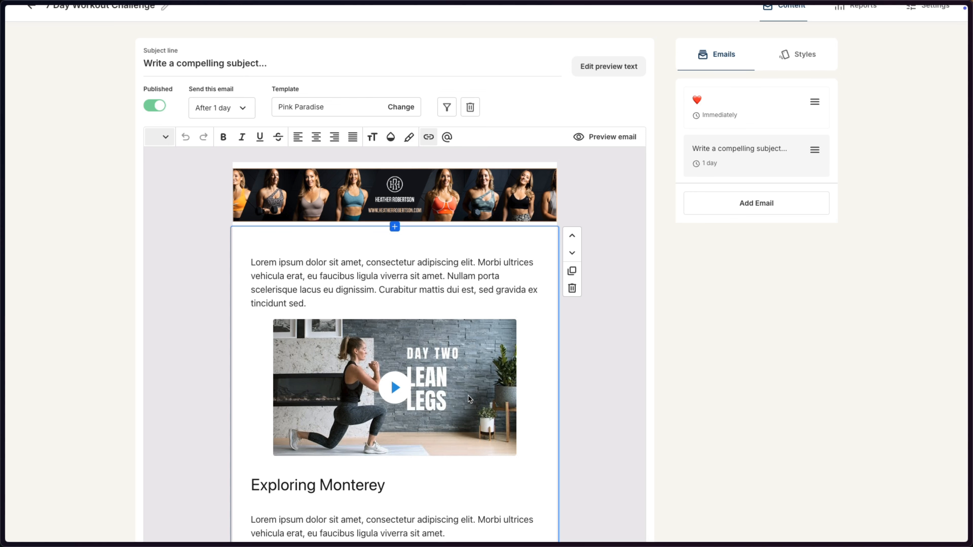
left_click(510, 169)
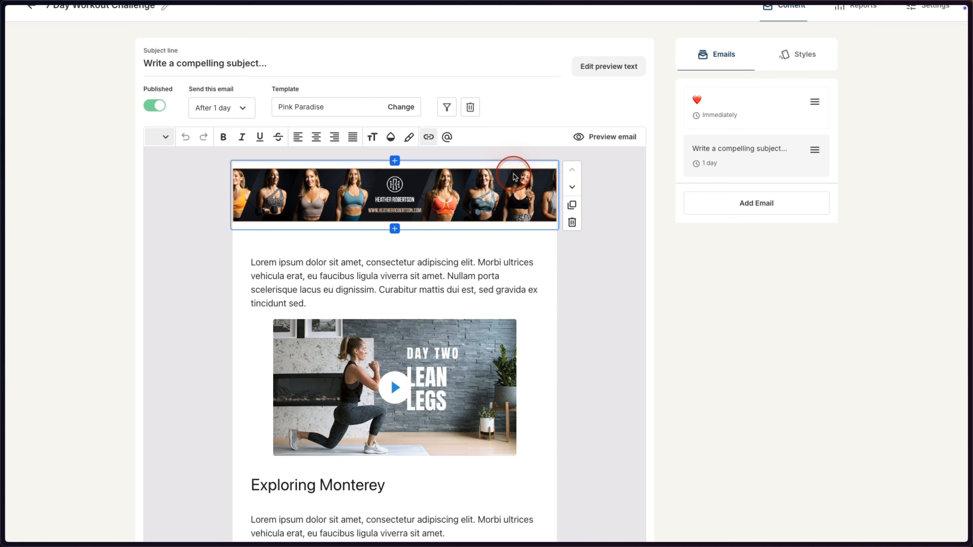
left_click(749, 180)
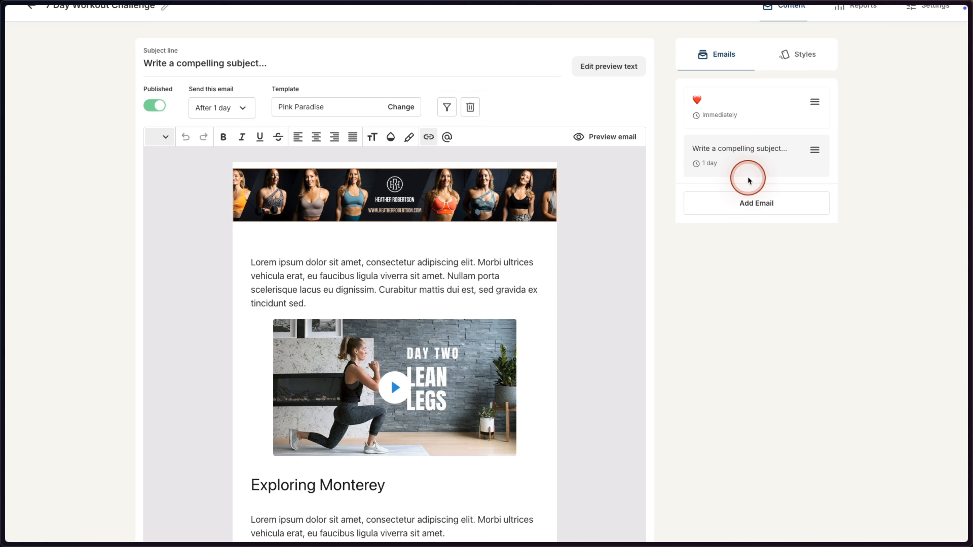
- Add a third email to the sequence and look over its placeholder content
left_click(773, 205)
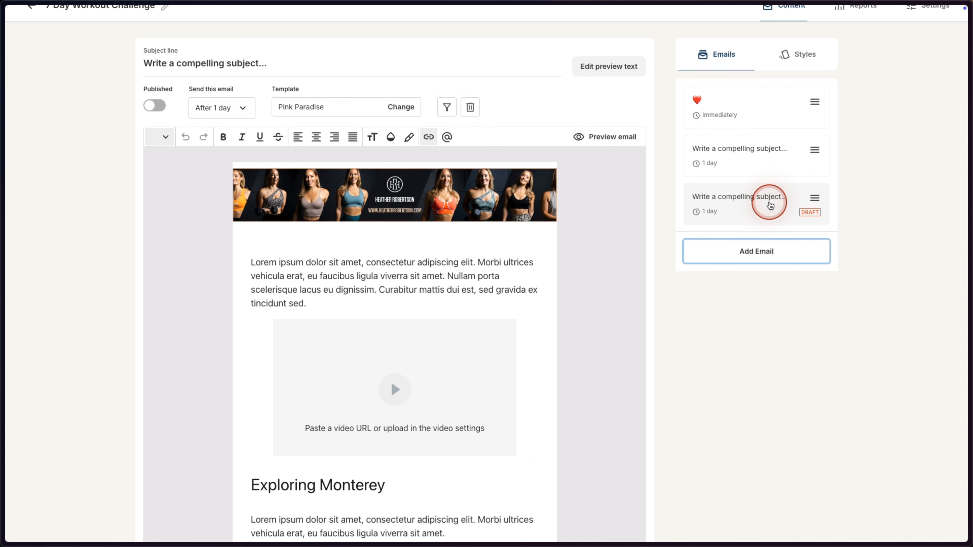
left_click(343, 239)
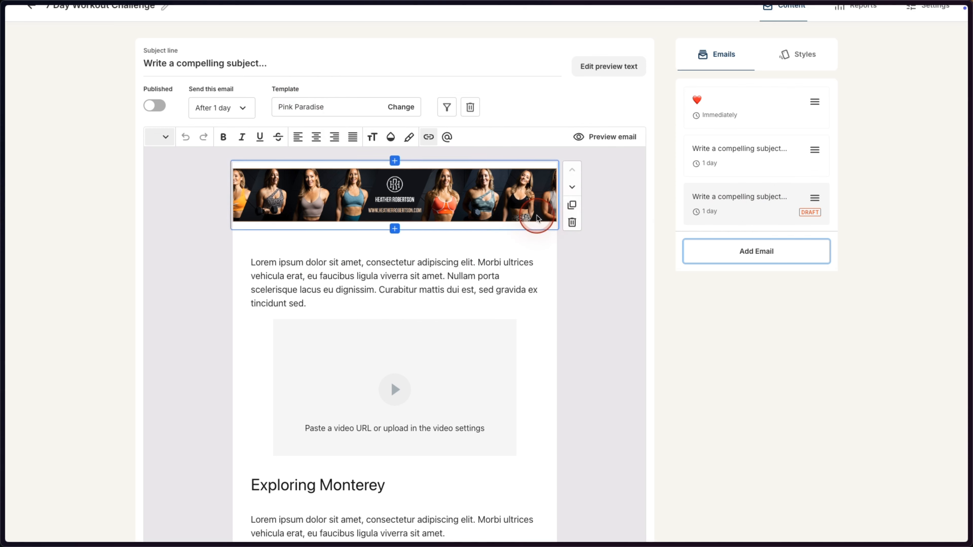
scroll(530, 213, "down", 6)
scroll(351, 392, "up", 6)
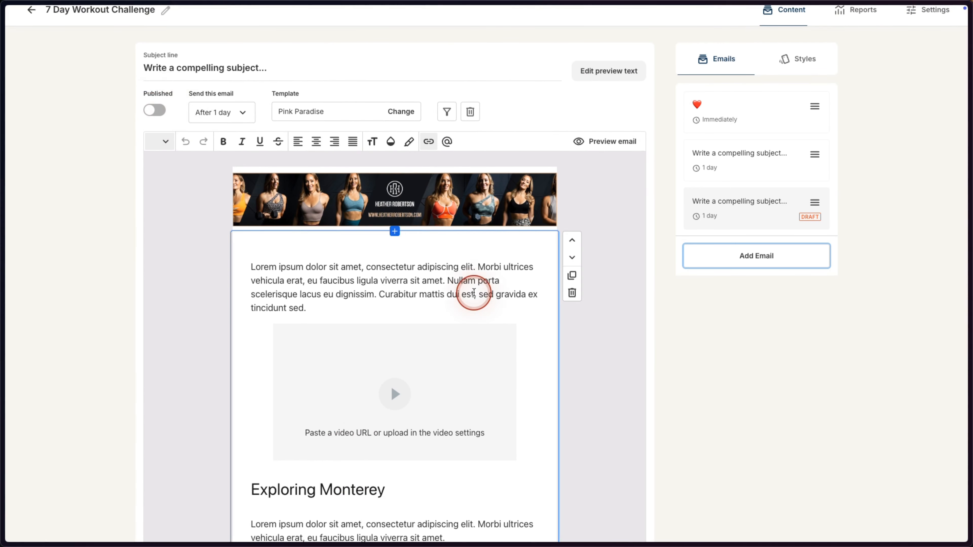
scroll(471, 292, "down", 5)
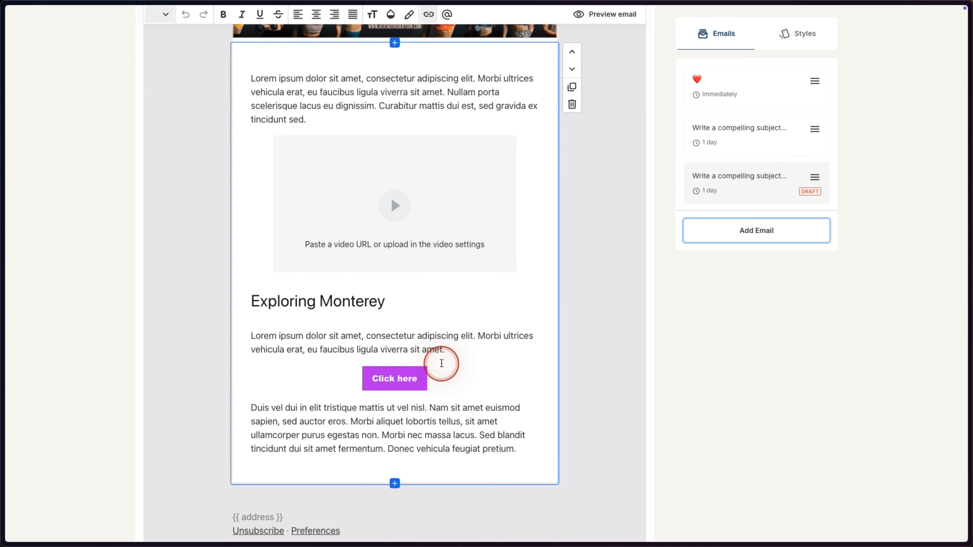
- Fill the third email's video block with the copied URL of the Day One Total Body HIIT video
left_click(411, 206)
left_click(805, 34)
left_click(758, 135)
key("ctrl+v")
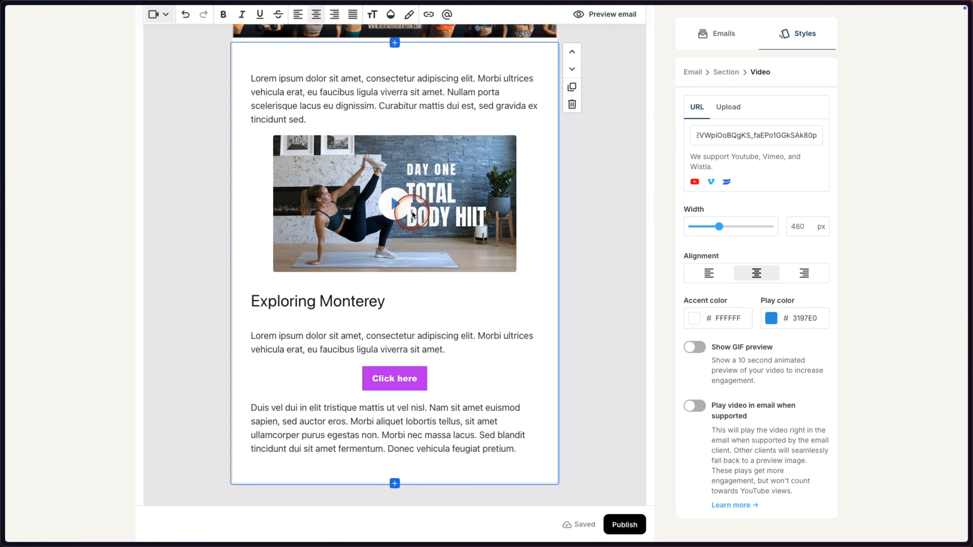
left_click(402, 379)
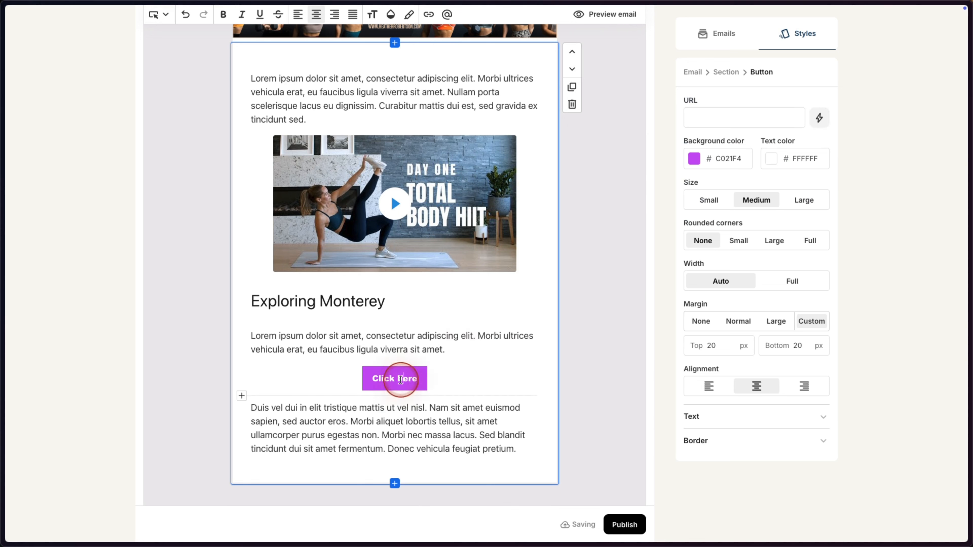
left_click(719, 119)
key("ctrl+v")
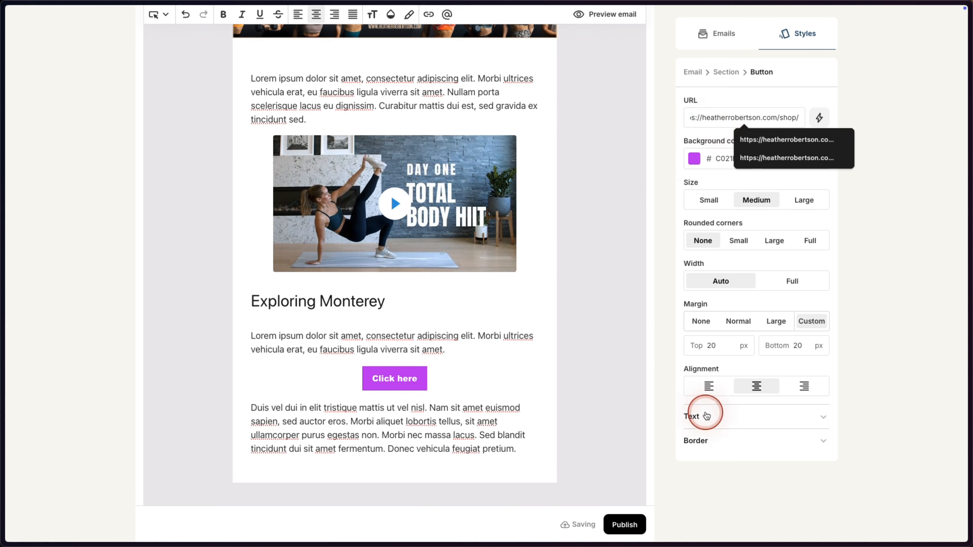
left_click(617, 525)
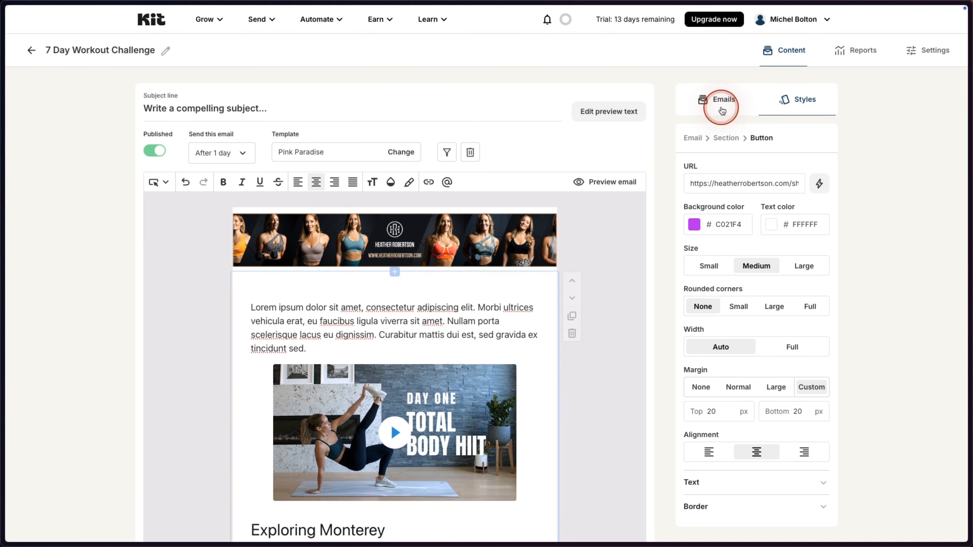
- Review all three emails of the 7 Day Workout Challenge sequence one after another, checking their videos and send timing
left_click(722, 111)
left_click(749, 159)
left_click(736, 249)
left_click(743, 154)
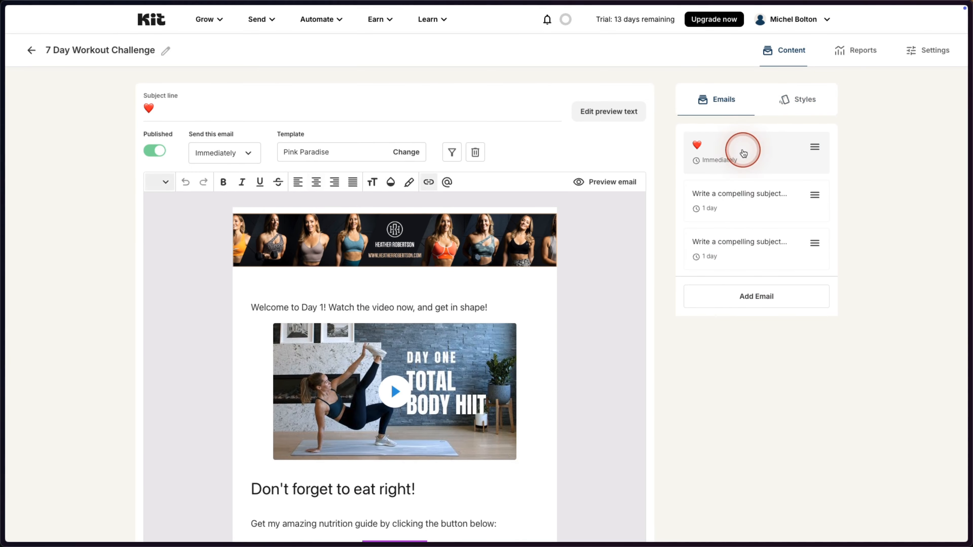
left_click(379, 298)
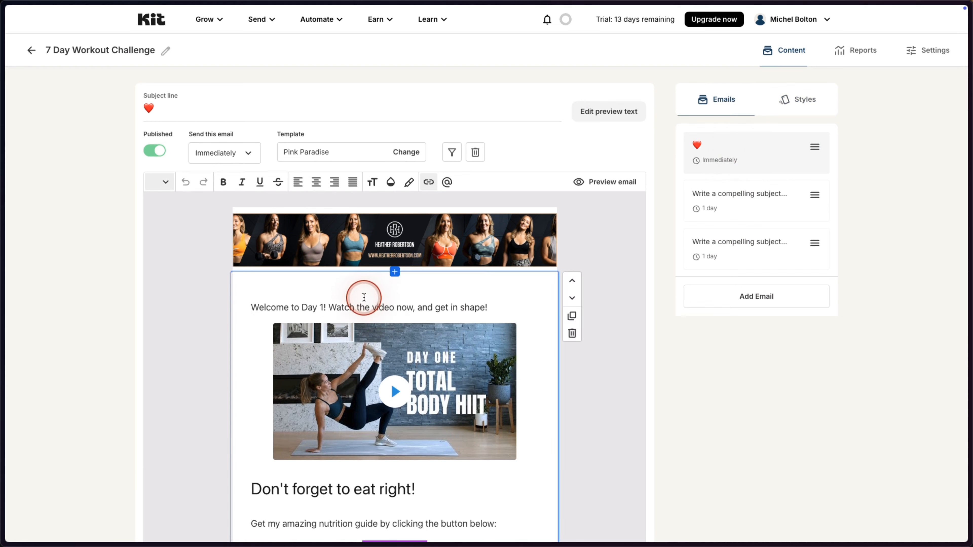
left_click(734, 196)
left_click(320, 379)
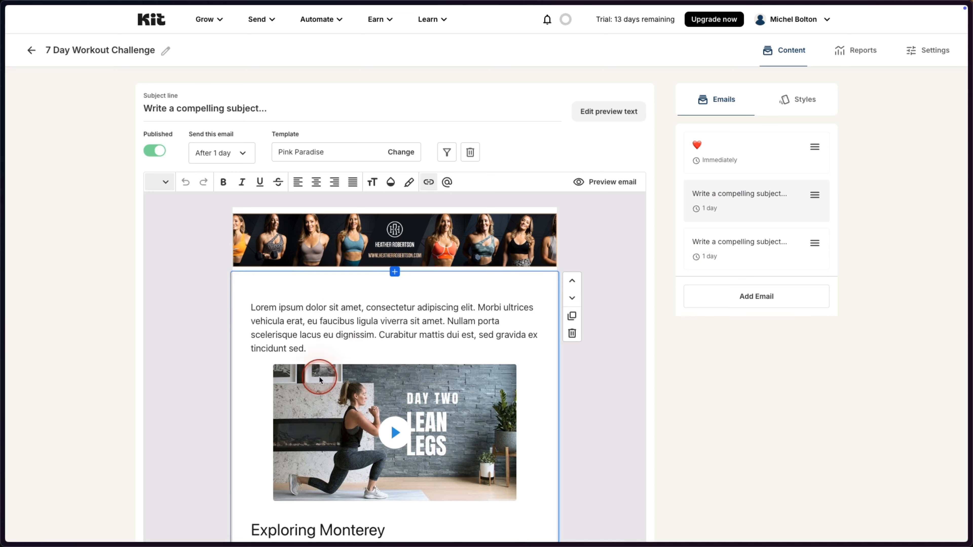
left_click(763, 256)
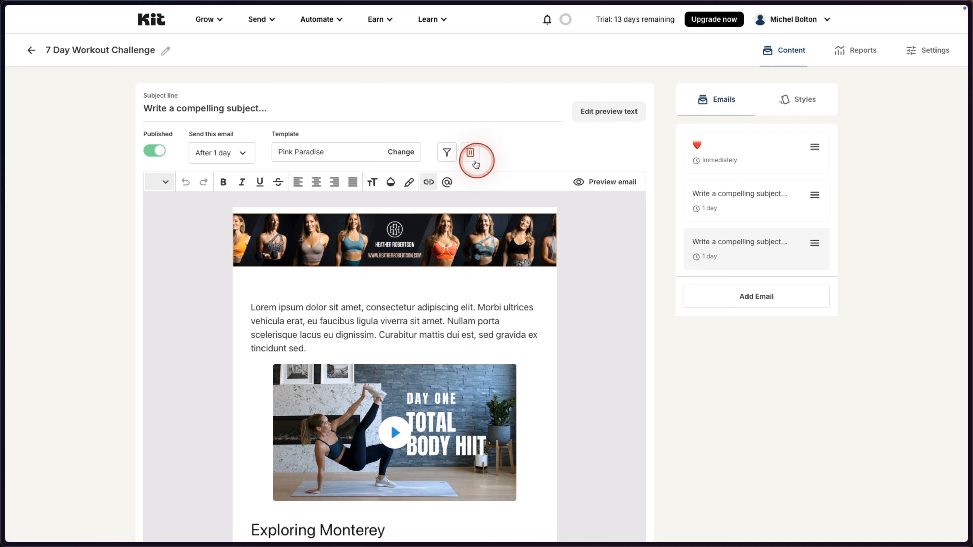
- Create a new empty visual automation from scratch
left_click(318, 19)
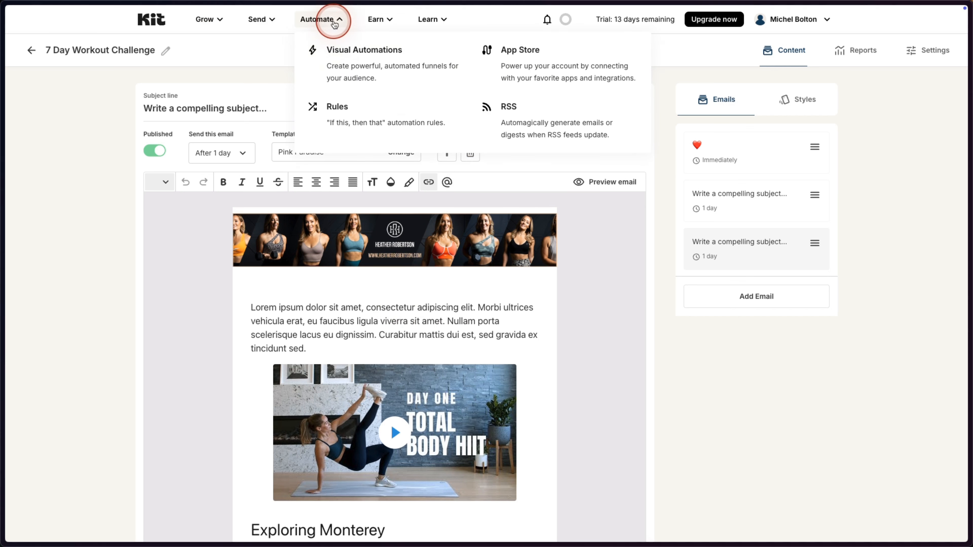
left_click(367, 71)
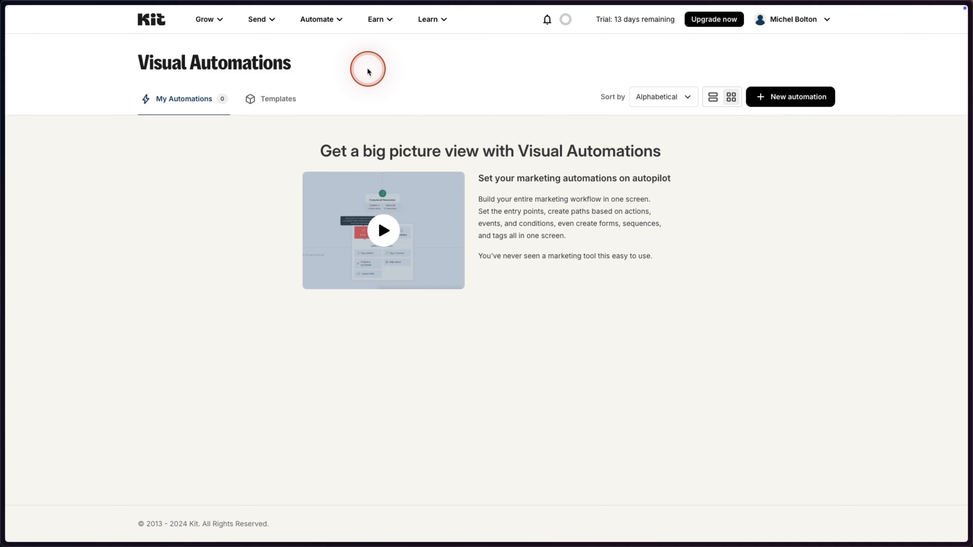
left_click(798, 98)
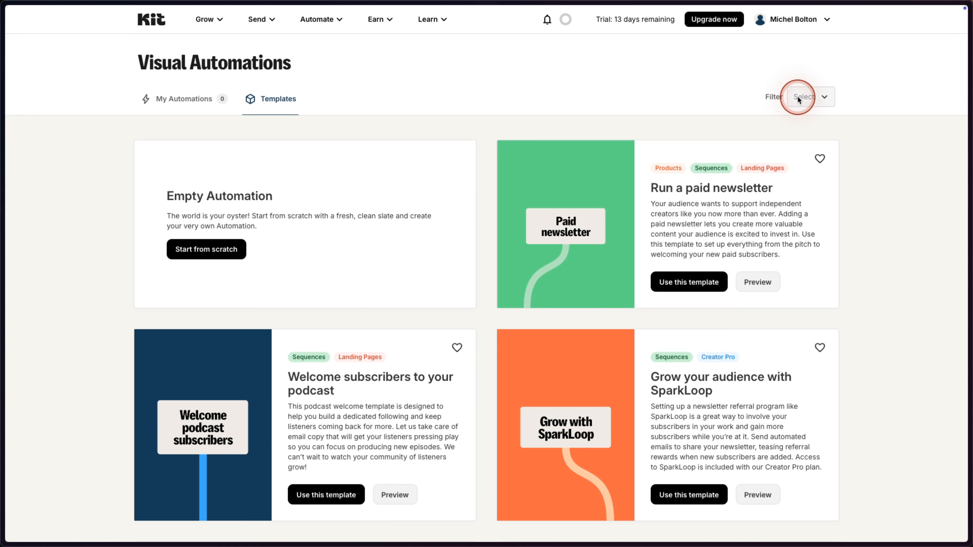
left_click(209, 252)
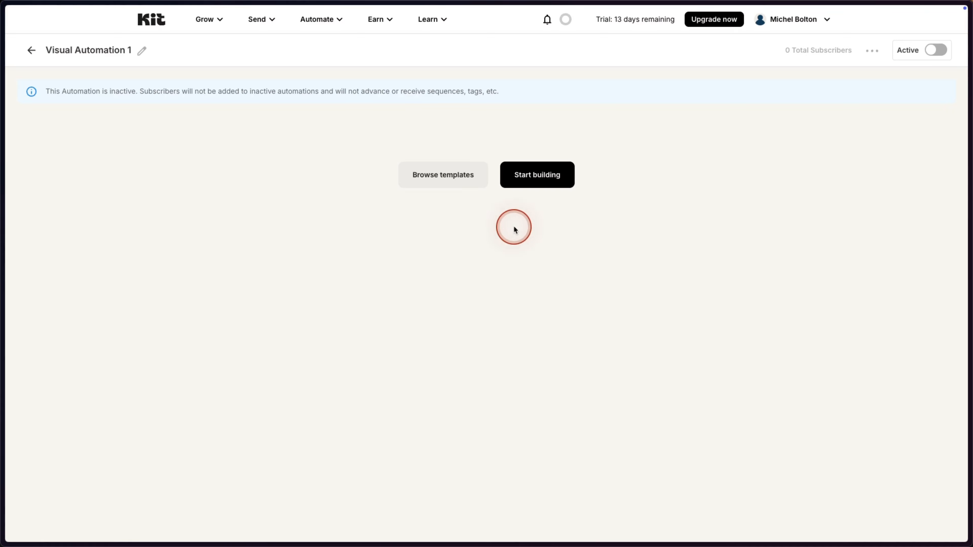
- Add a "Joins a form" entry event that starts the automation when a subscriber is added to "My first landing page"
left_click(540, 174)
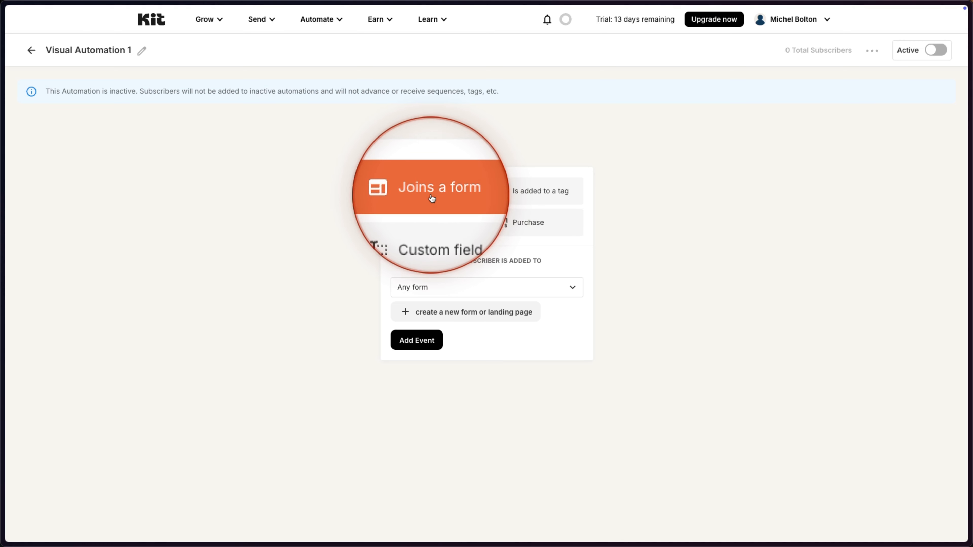
left_click(560, 290)
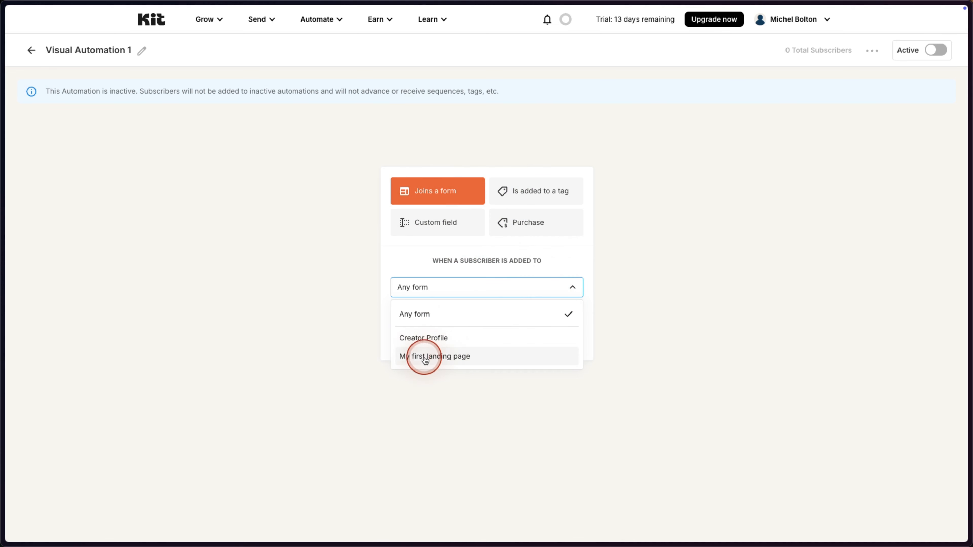
left_click(447, 358)
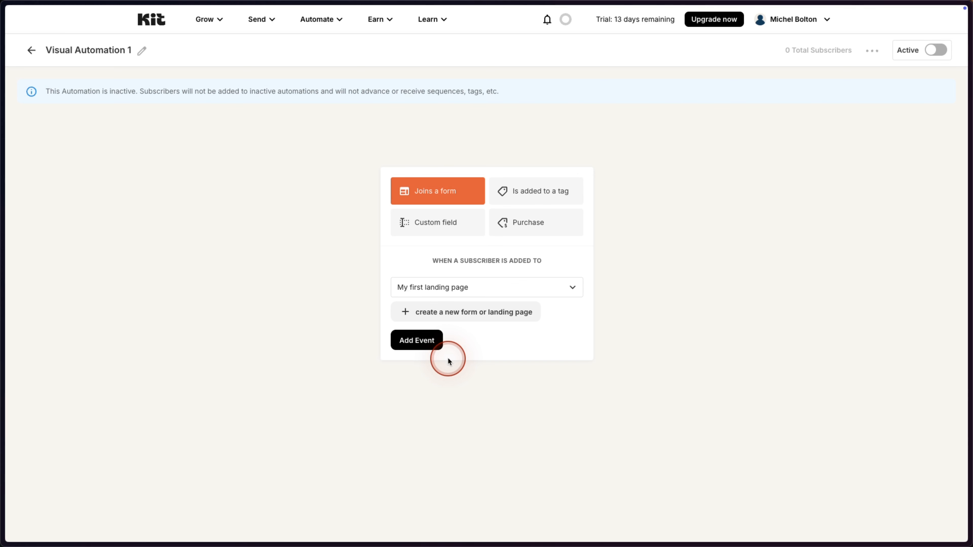
left_click(422, 341)
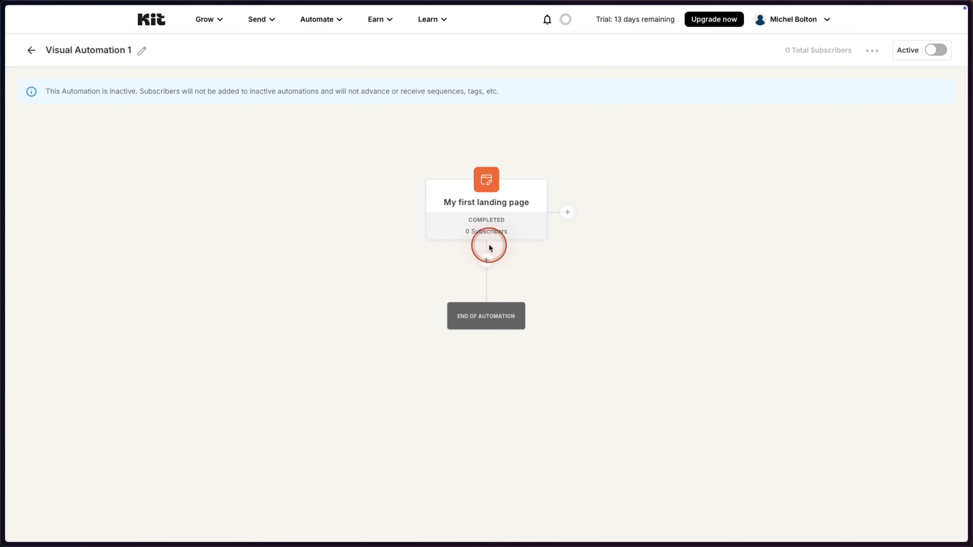
- Add an email sequence action after the landing page event that adds subscribers to the 7 Day Workout Challenge
left_click(486, 261)
left_click(455, 388)
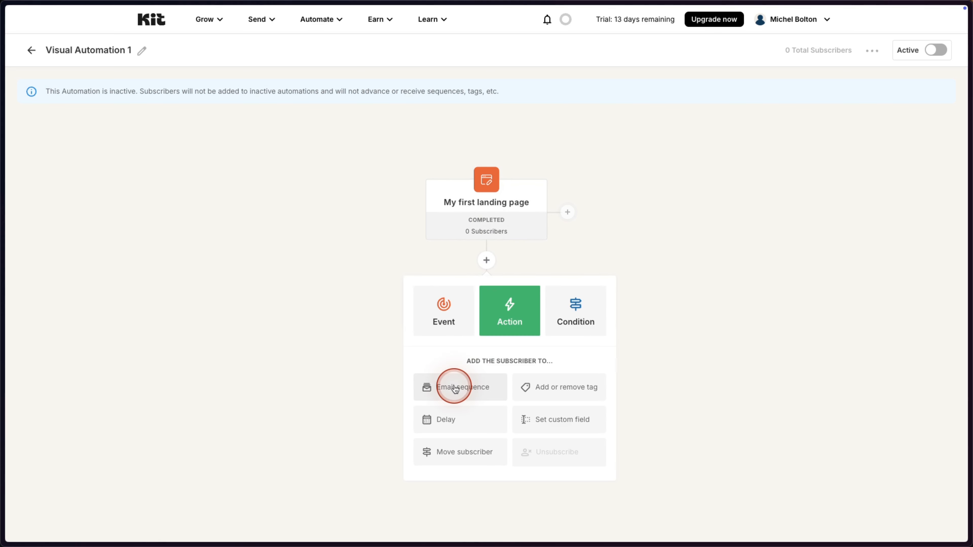
left_click(456, 388)
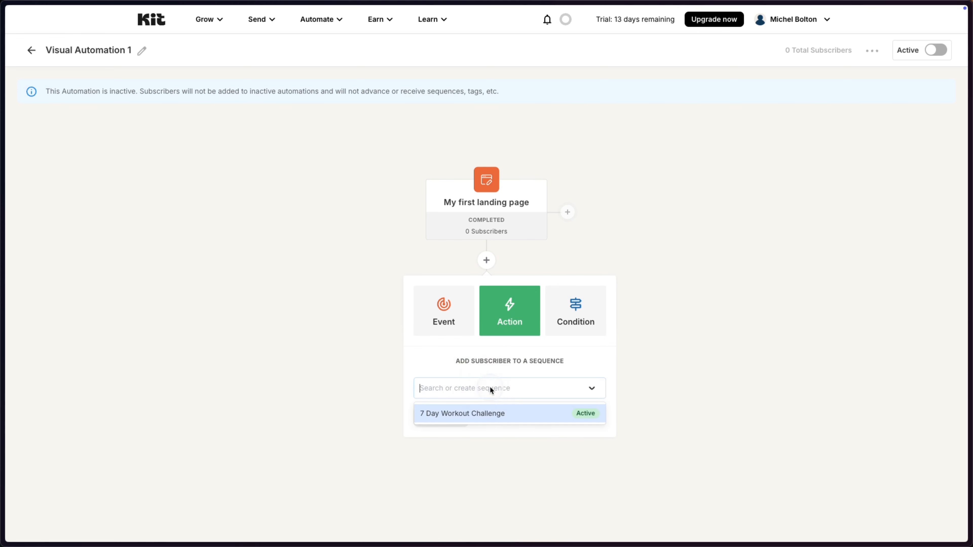
left_click(487, 414)
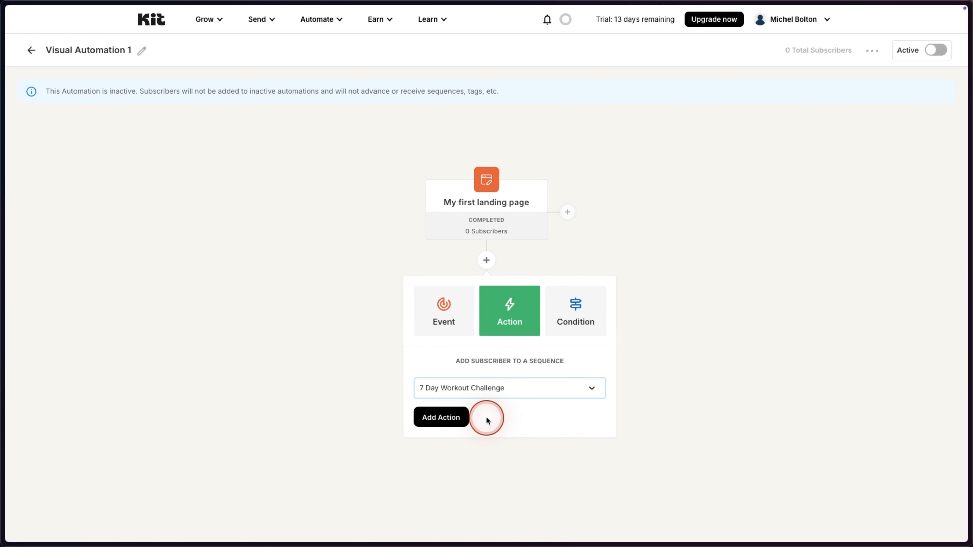
left_click(440, 418)
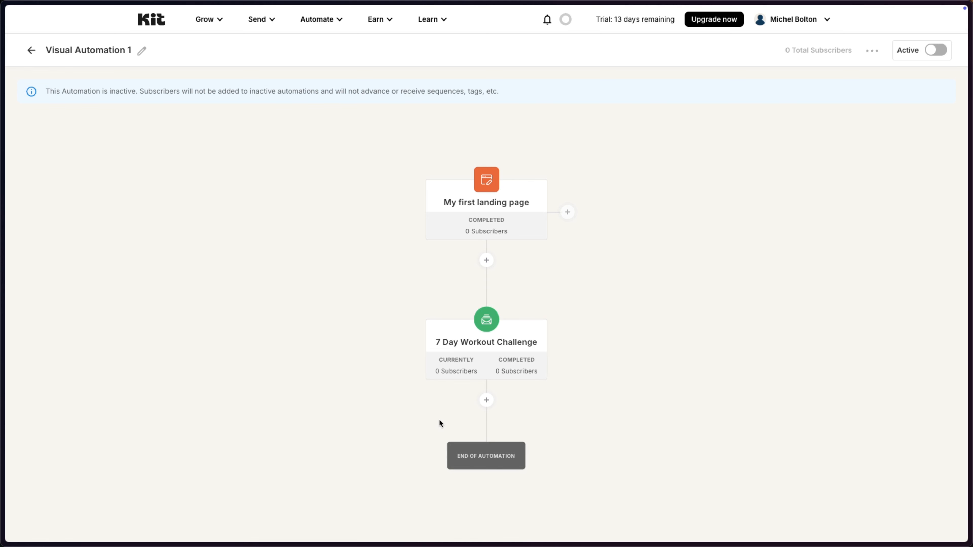